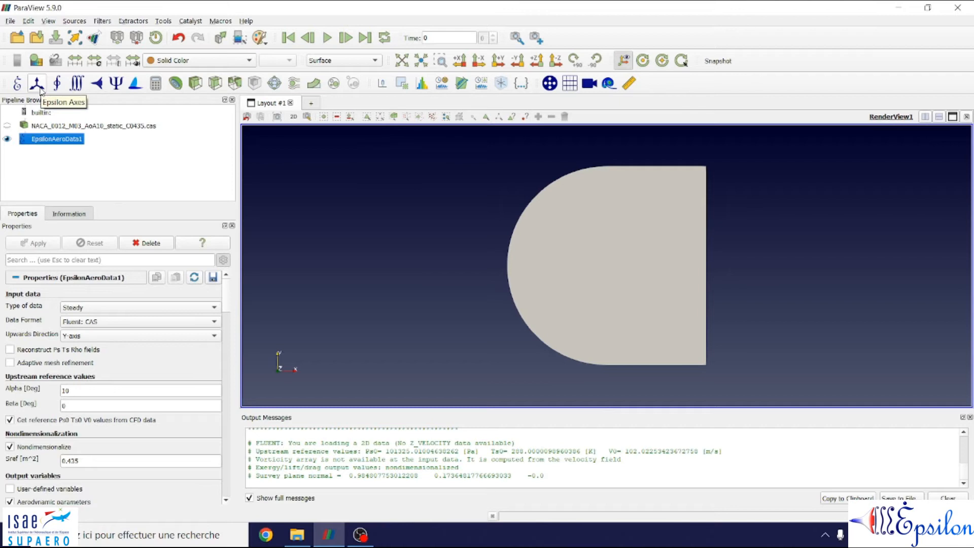
left_click(196, 160)
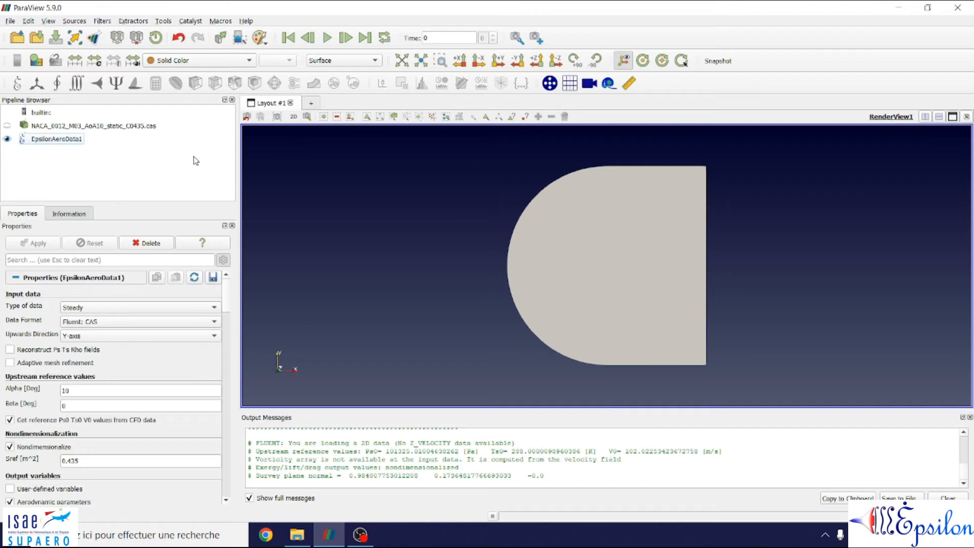
left_click(106, 128)
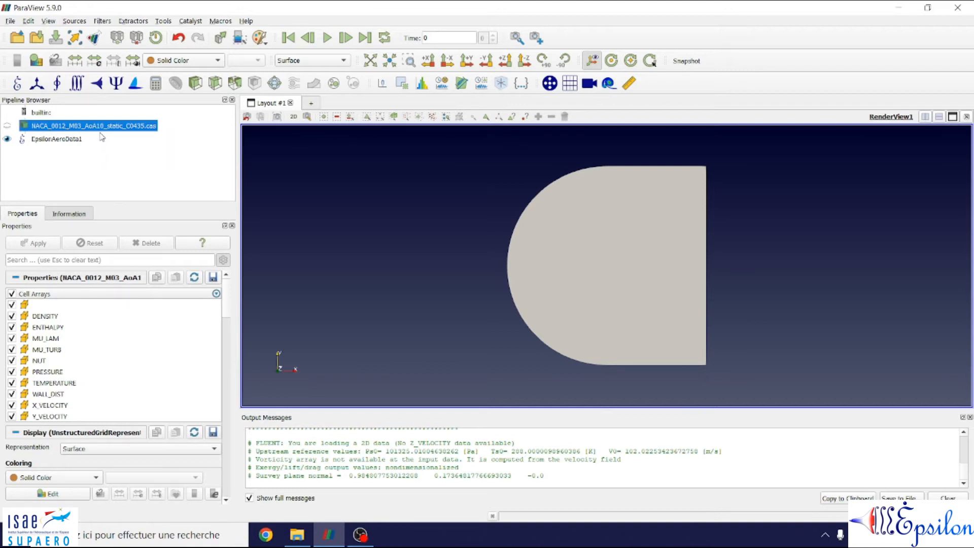
left_click(56, 141)
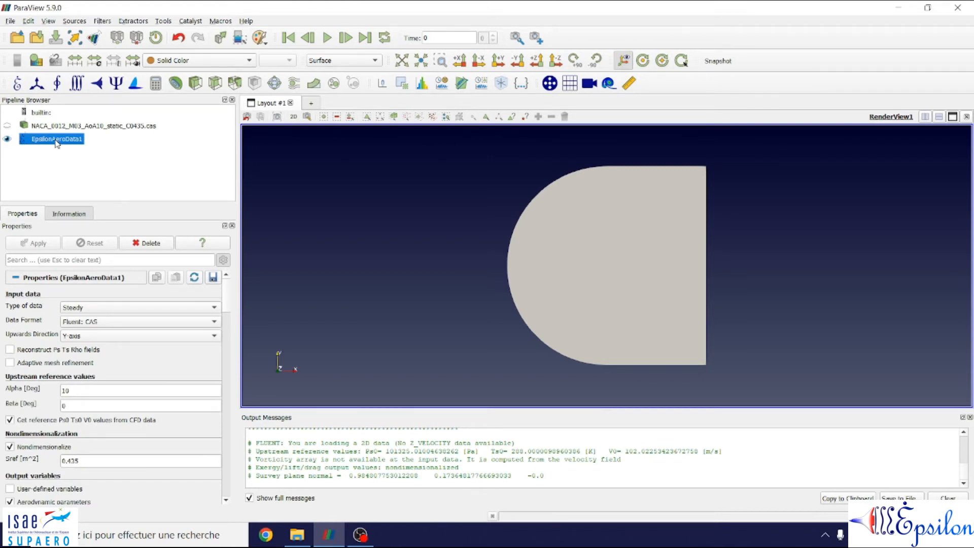
left_click(104, 148)
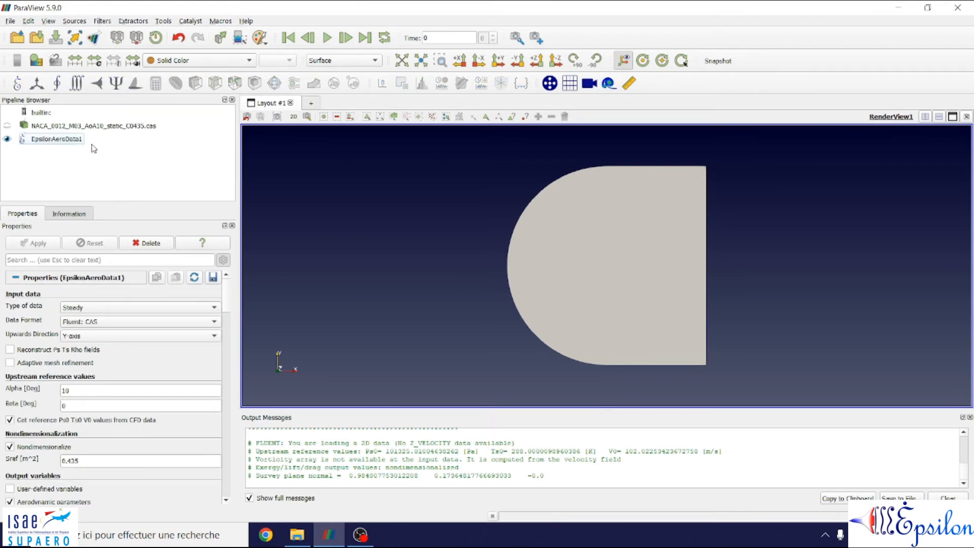
Step: Apply an Epsilon Axes filter to EpsilonAeroData1 with its default settings and switch the render view to 3D interaction mode
left_click(55, 143)
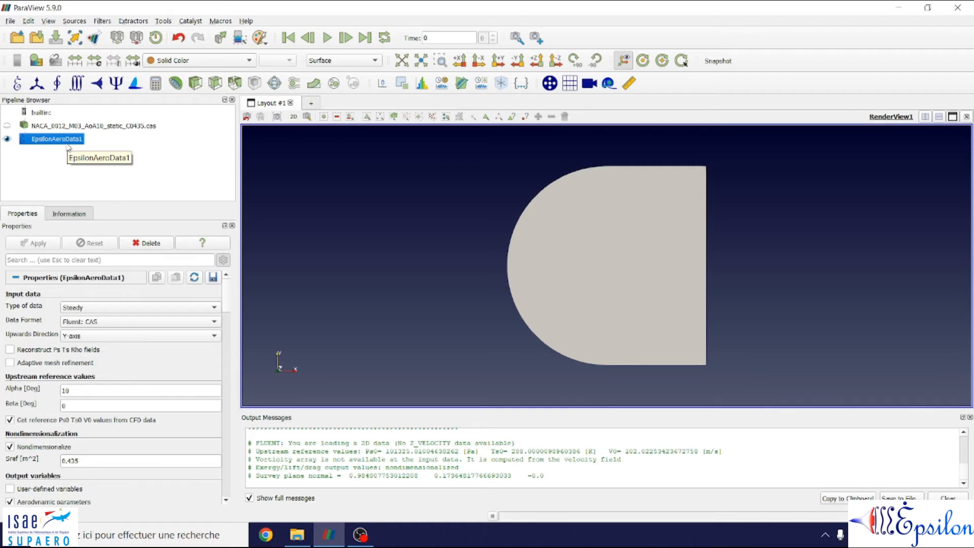
left_click(37, 84)
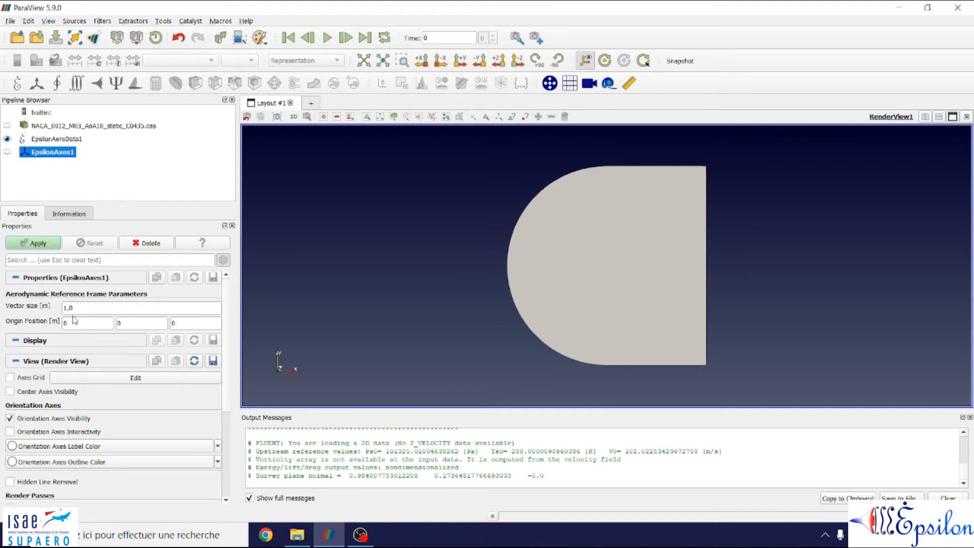
left_click(38, 244)
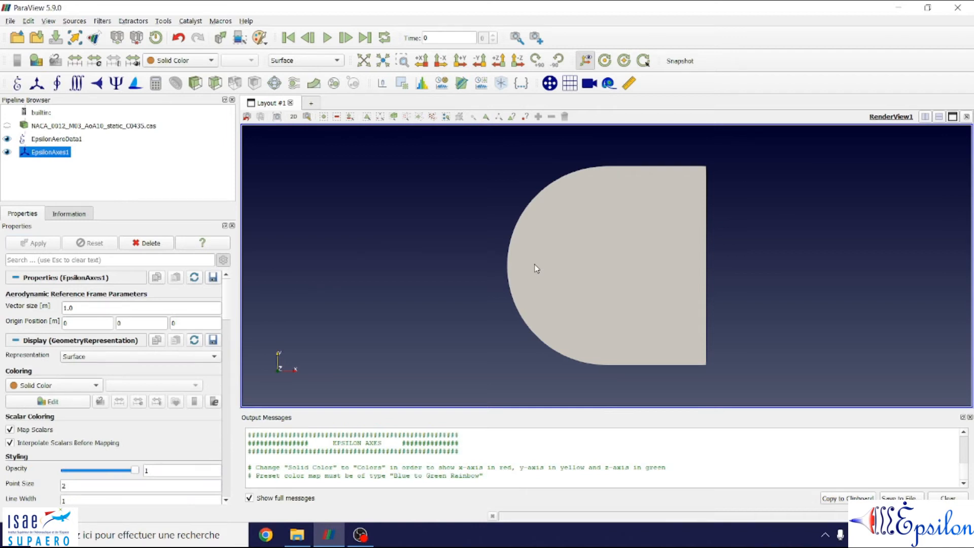
left_click(294, 120)
scroll(697, 285, "up", 5)
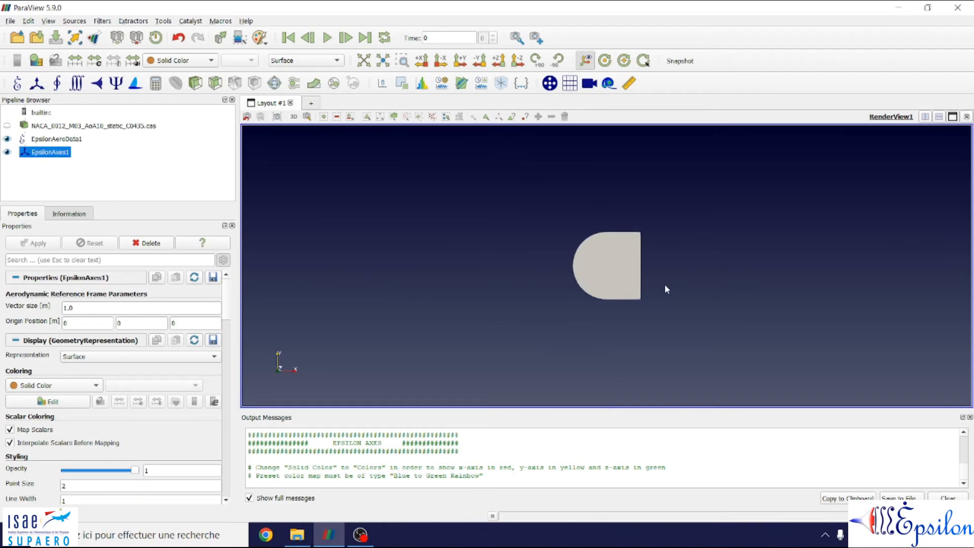
scroll(666, 289, "up", 5)
scroll(665, 289, "up", 5)
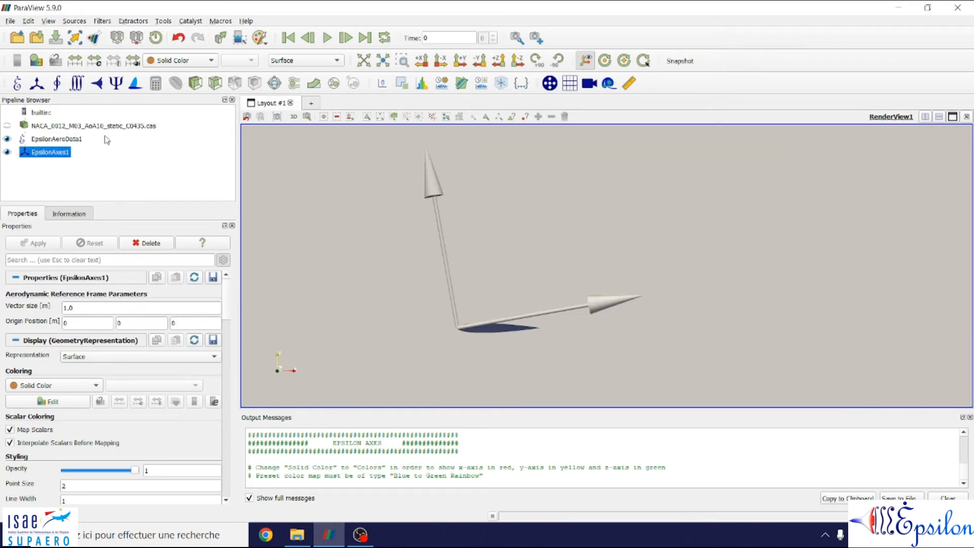
Step: Colour EpsilonAeroData1 by the AERO_Cp array
left_click(63, 140)
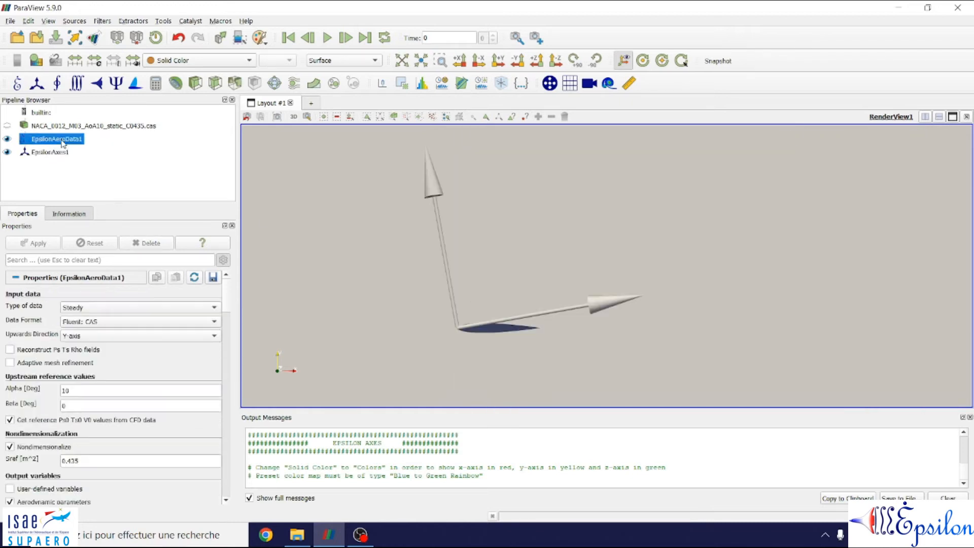
left_click(218, 64)
left_click(200, 38)
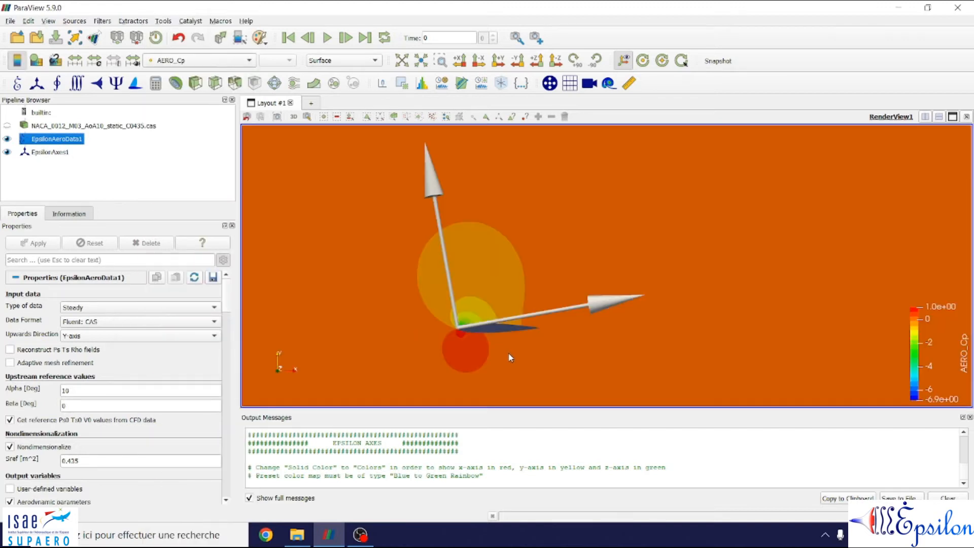
Step: Examine the directions of the aerodynamic axes relative to the airfoil and the surrounding pressure coefficient field
scroll(509, 353, "up", 1)
middle_click_drag(509, 353, 604, 332)
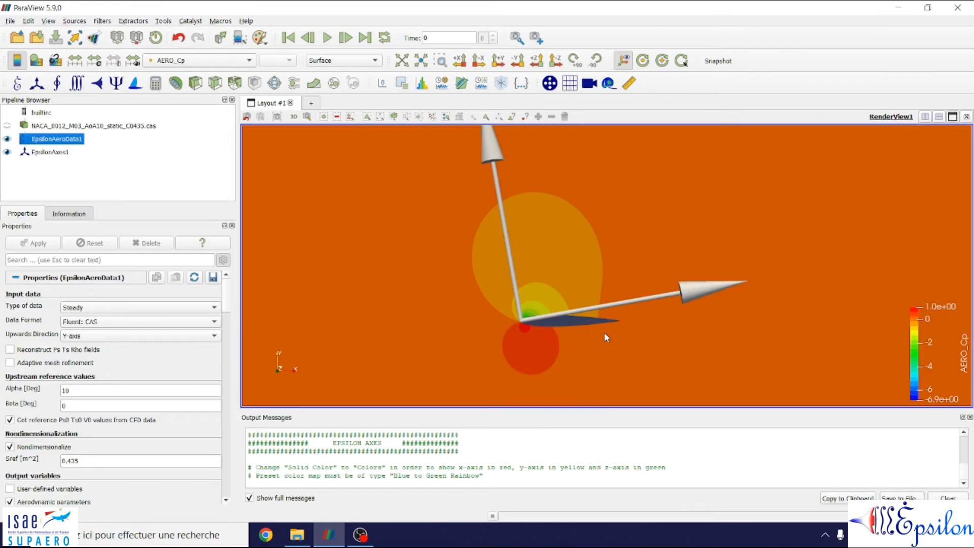
scroll(604, 333, "down", 2)
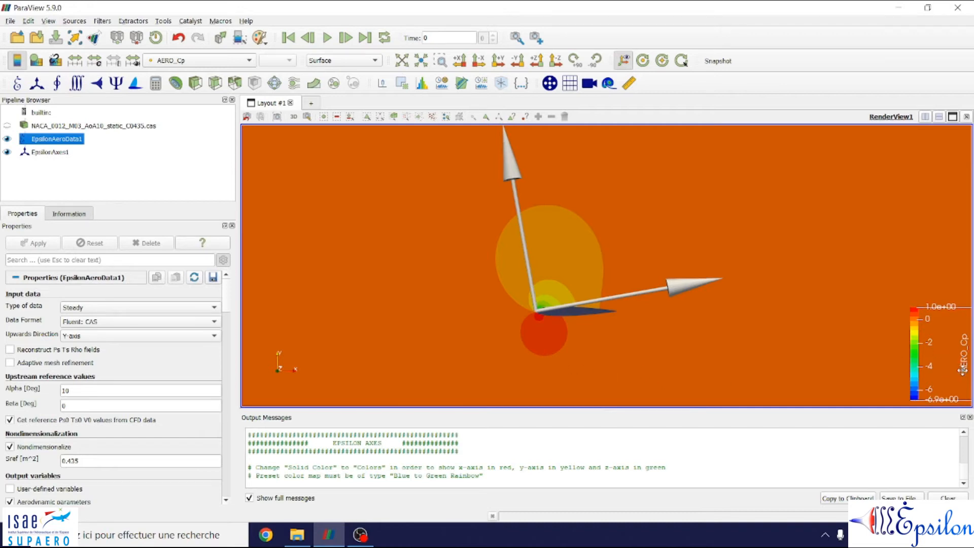
middle_click_drag(630, 336, 590, 350)
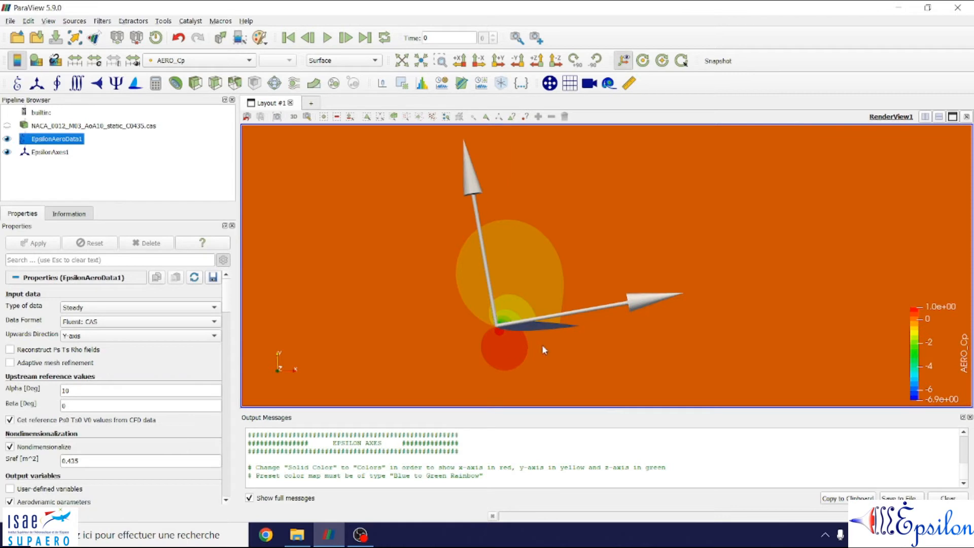
left_click_drag(517, 291, 487, 308)
scroll(538, 356, "up", 3)
left_click_drag(538, 356, 591, 340)
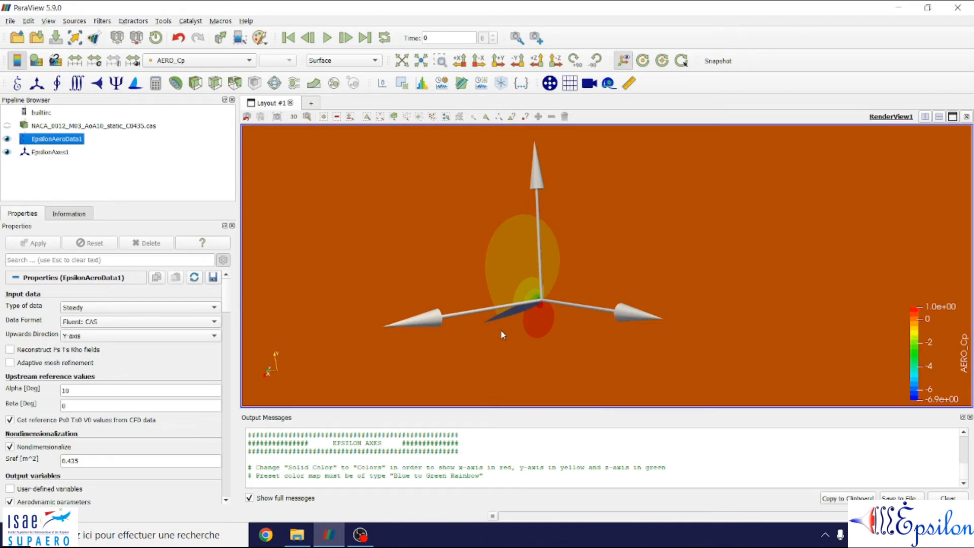
Step: Set the vector size of EpsilonAxes1 to 0.2 m and apply the change
left_click(51, 152)
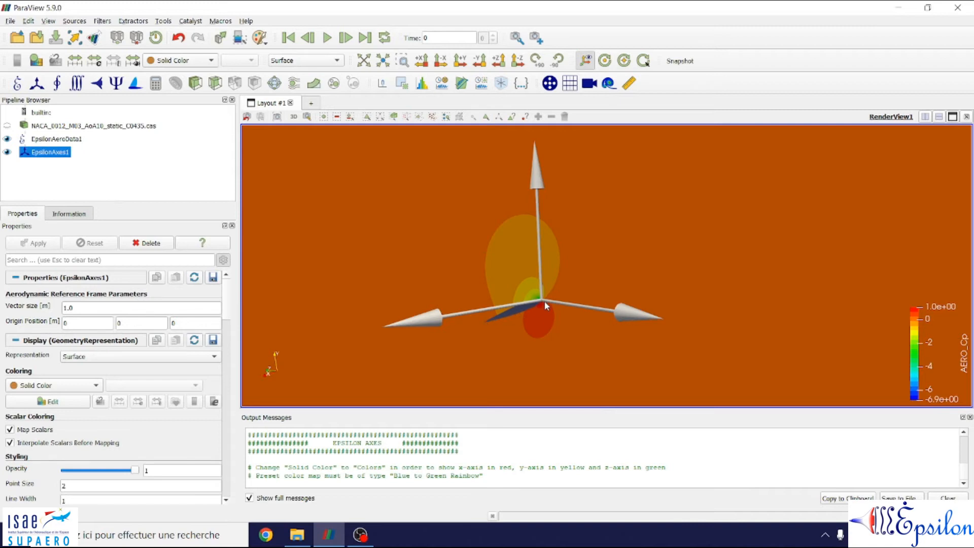
double_click(121, 309)
triple_click(120, 308)
type("0.2")
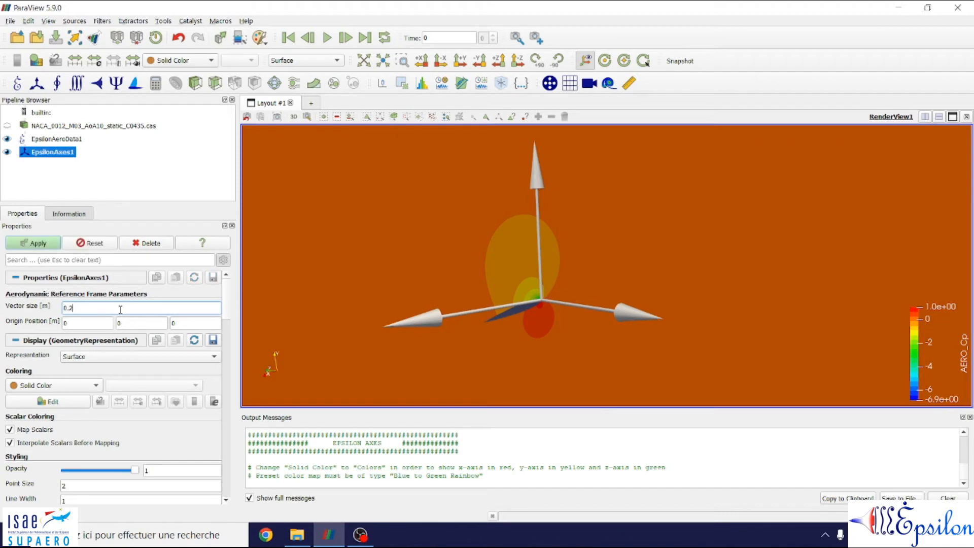
key("Tab")
left_click(50, 243)
Step: Move the origin of EpsilonAxes1 to X -0.2 m, ahead of the airfoil's leading edge, and apply the change
scroll(563, 310, "up", 5)
scroll(620, 293, "up", 5)
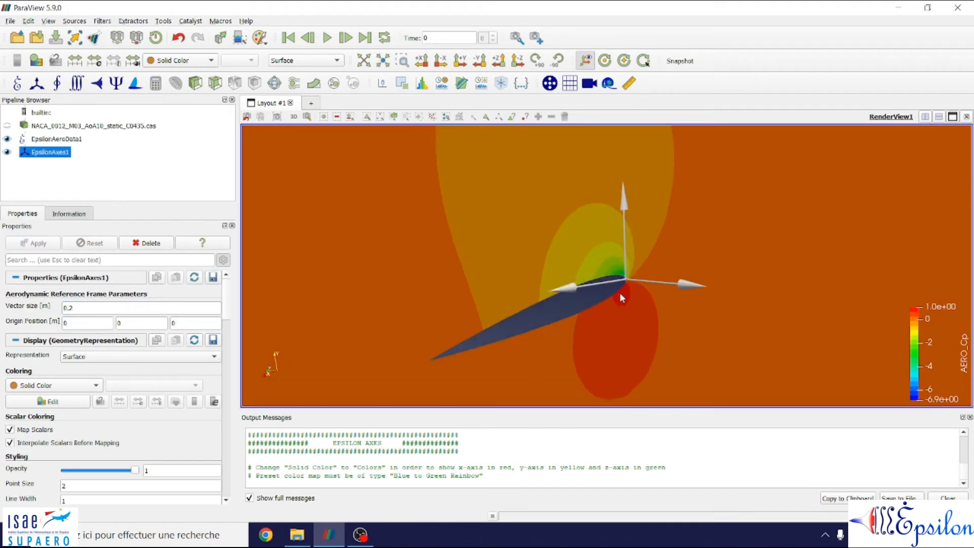
scroll(624, 259, "down", 2)
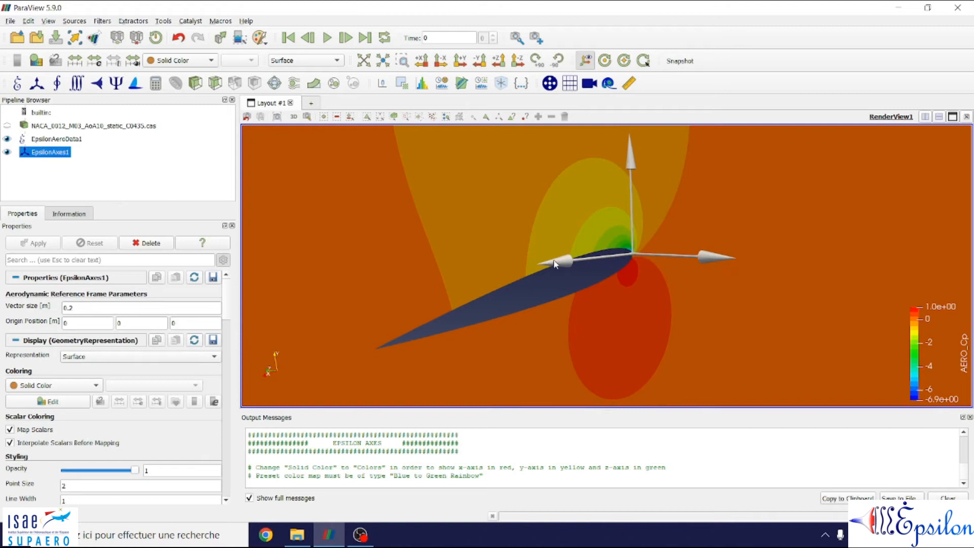
double_click(93, 325)
type("-0.2")
key("Tab")
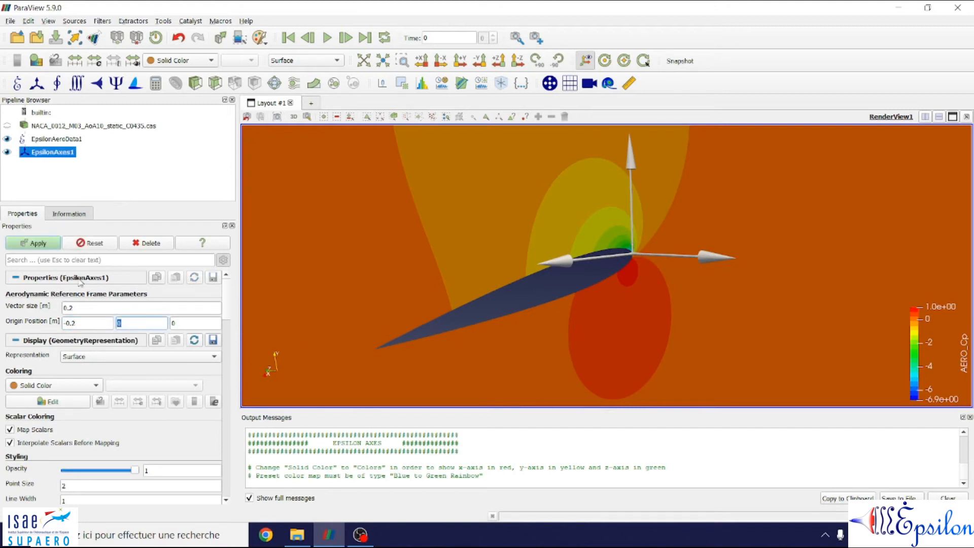
left_click(41, 244)
Step: Colour EpsilonAxes1 by the Colors array
left_click_drag(635, 225, 457, 174)
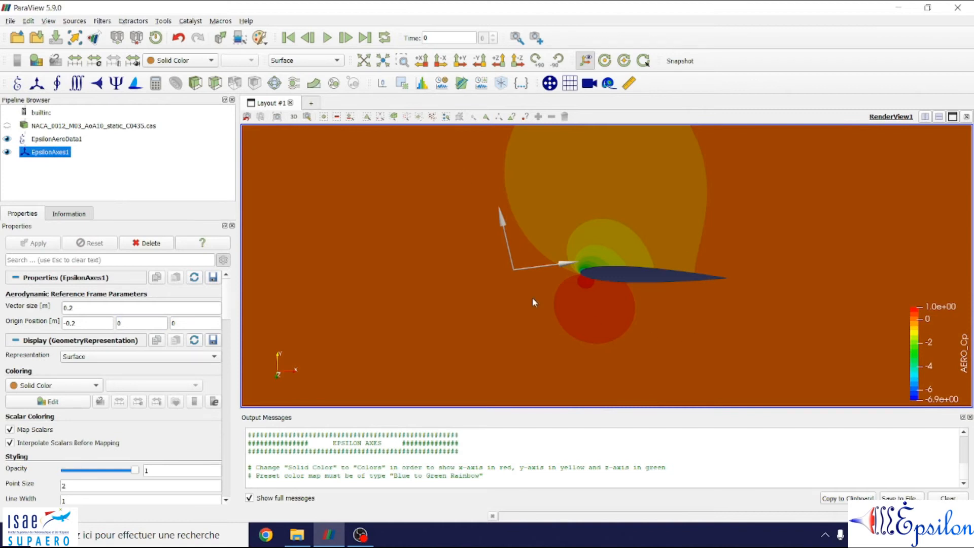
left_click_drag(612, 287, 576, 298)
scroll(577, 297, "up", 2)
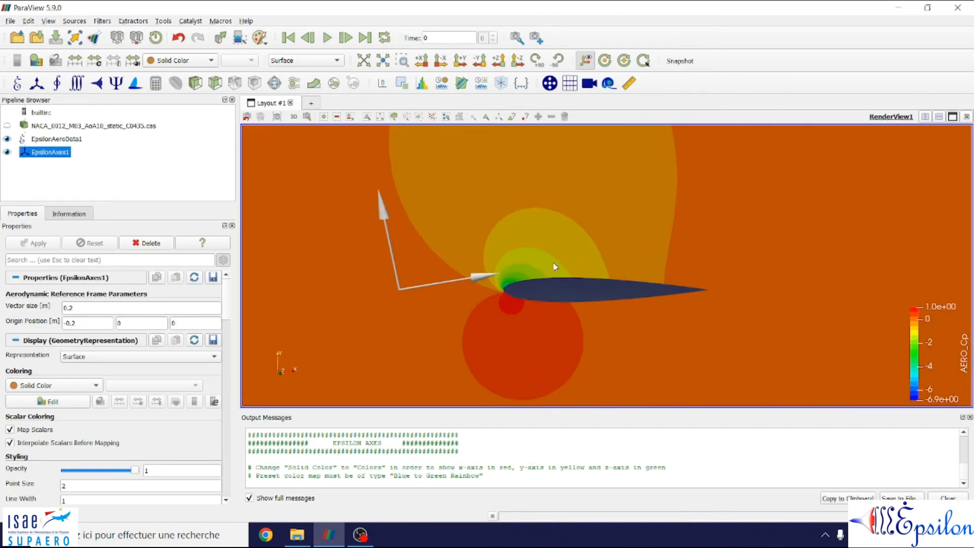
left_click(516, 62)
scroll(632, 295, "up", 4)
scroll(632, 299, "up", 8)
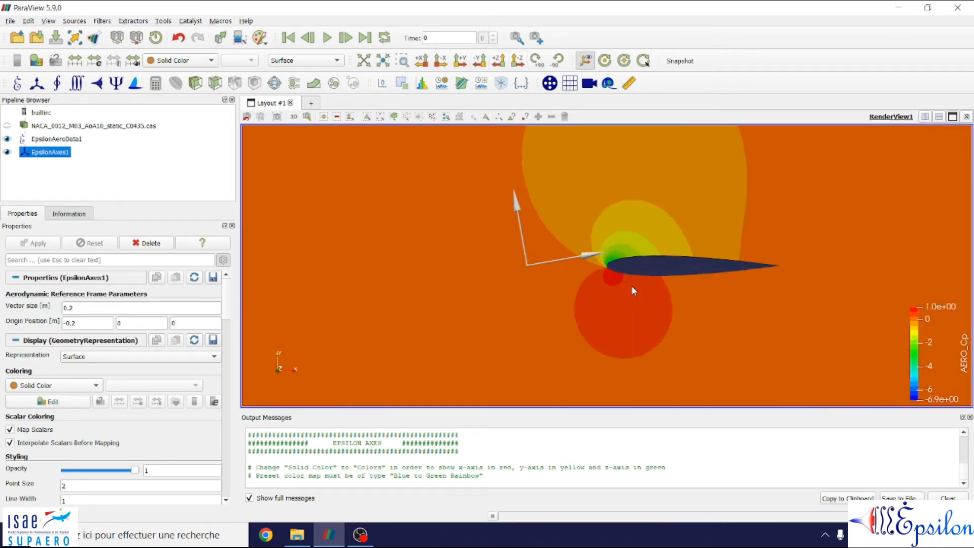
scroll(511, 318, "down", 2)
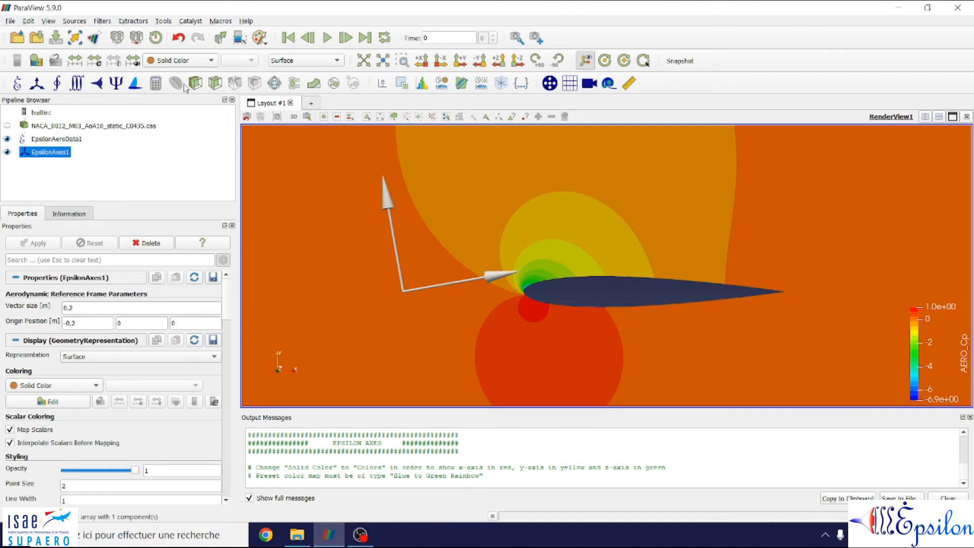
left_click(191, 61)
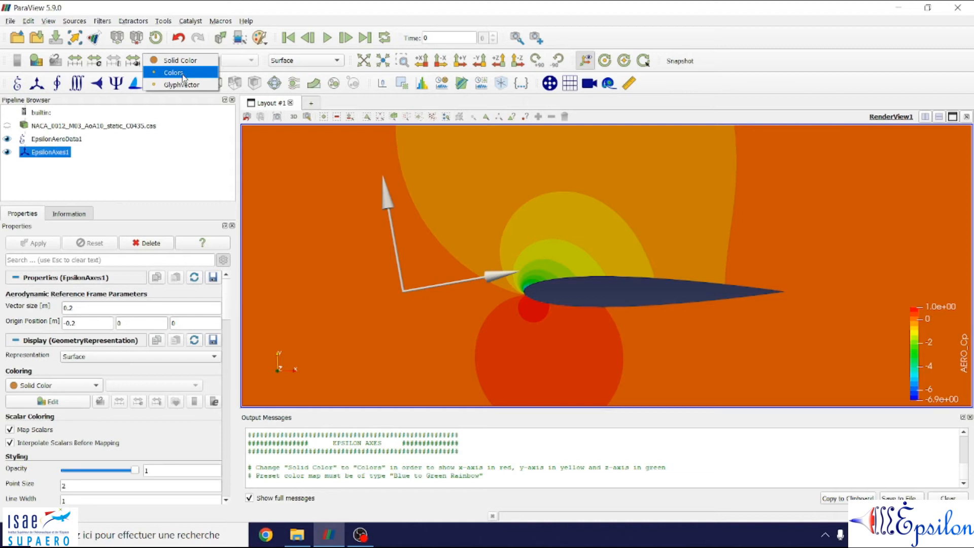
left_click(179, 73)
Step: Examine the coloured axes around the airfoil from several angles, finishing with a close-up looking along the -Z direction
left_click_drag(579, 294, 558, 313)
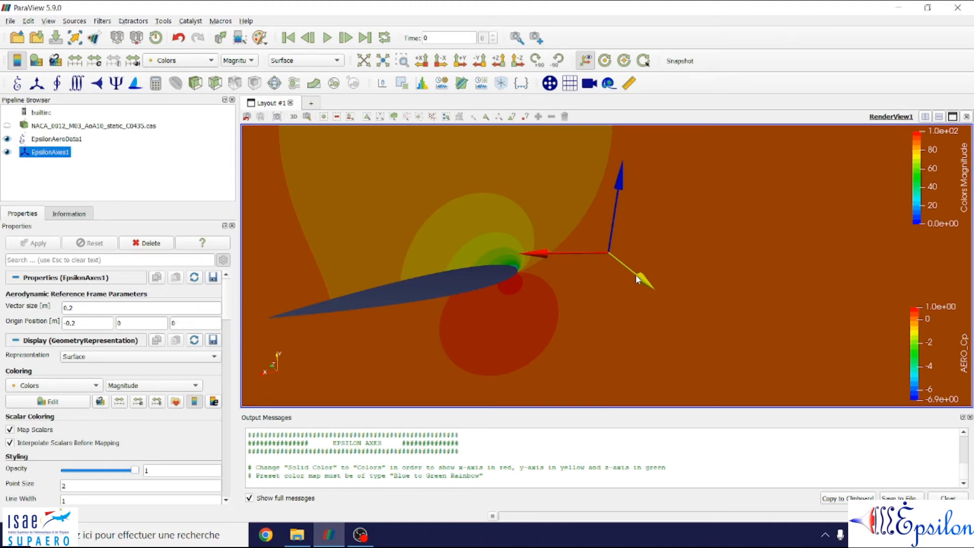
left_click_drag(296, 379, 254, 375)
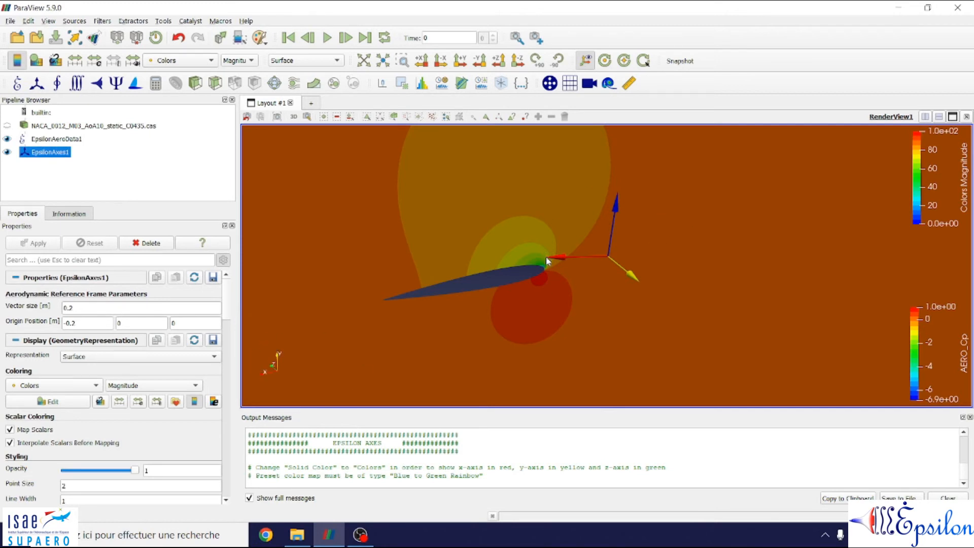
left_click_drag(556, 278, 579, 288)
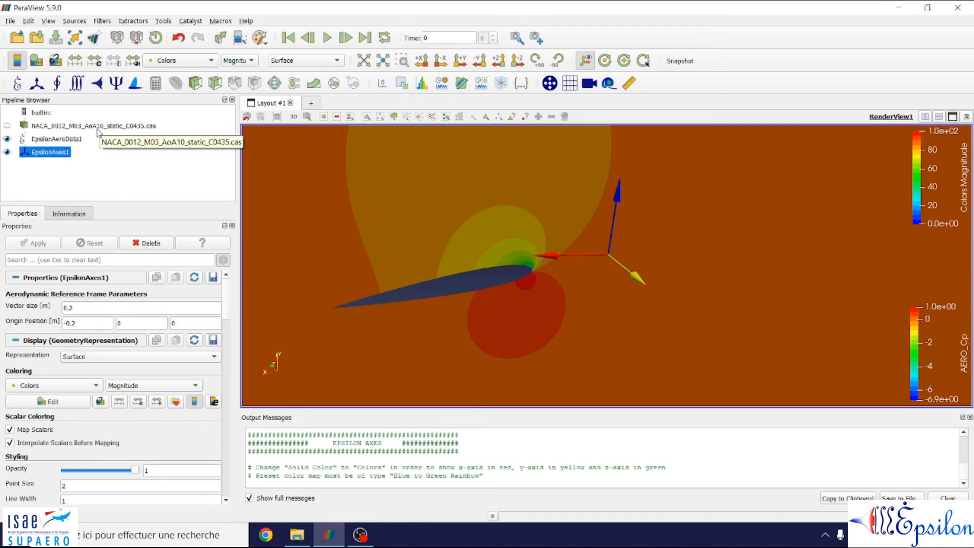
left_click_drag(490, 294, 738, 321)
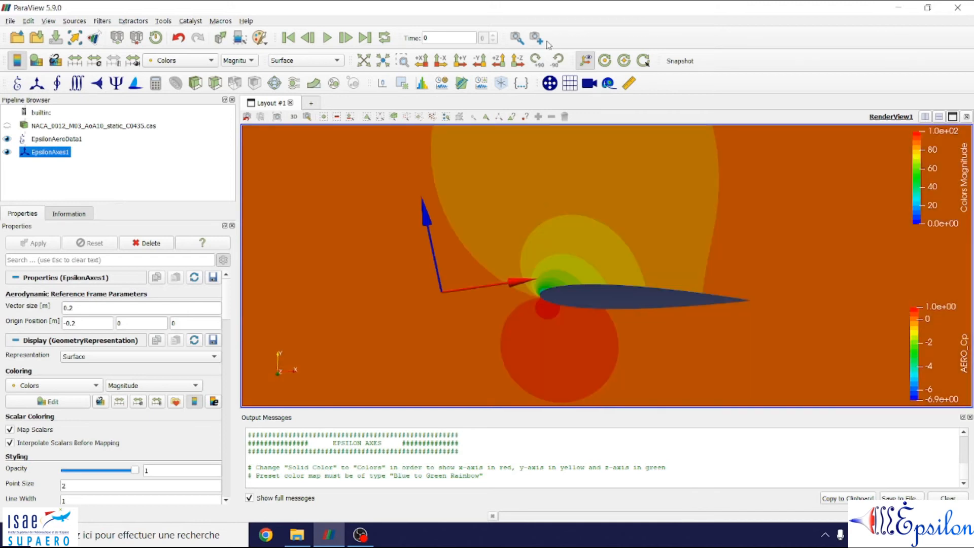
left_click(517, 60)
scroll(627, 303, "up", 8)
scroll(627, 303, "up", 20)
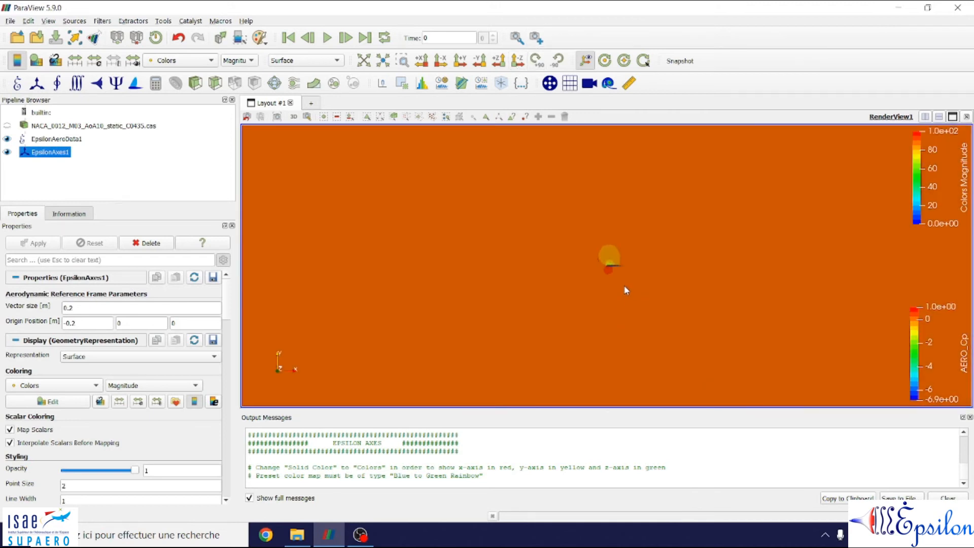
middle_click_drag(592, 292, 530, 341)
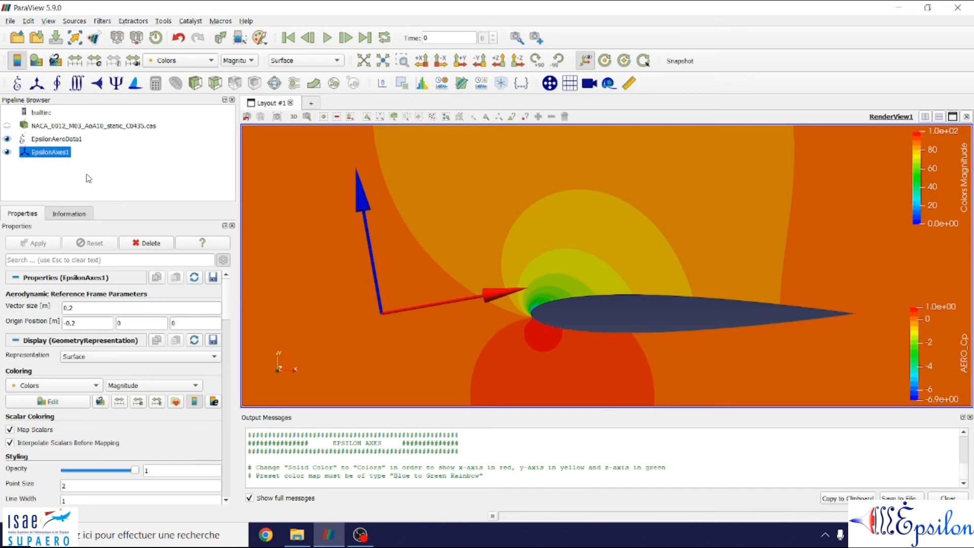
Step: Open a SpreadSheet View of EpsilonAeroData1 in a new layout and set its attribute to Field Data
left_click(61, 143)
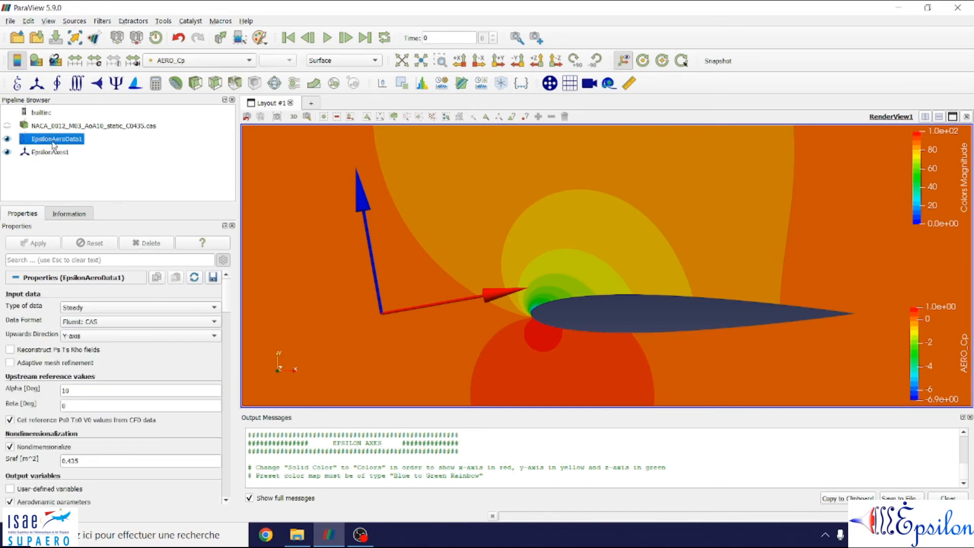
left_click(312, 104)
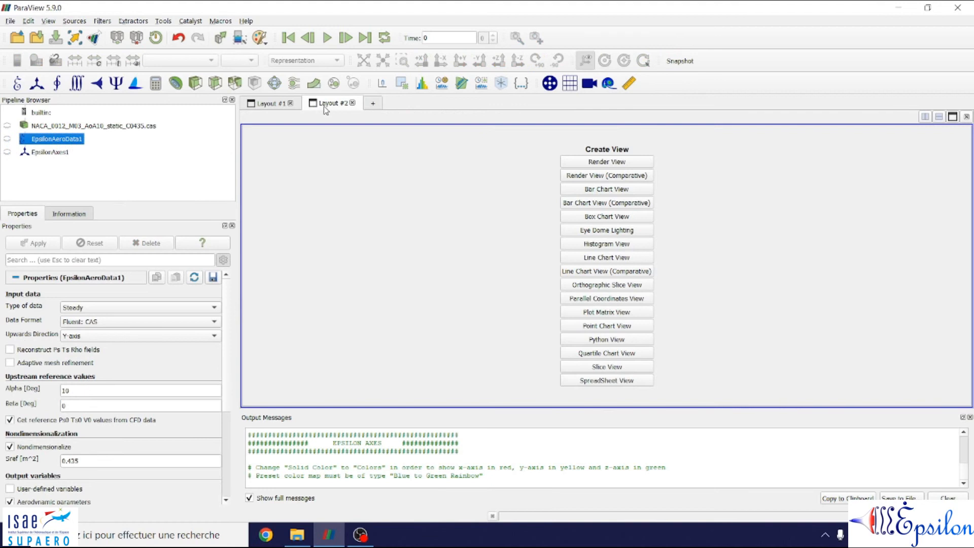
left_click(607, 381)
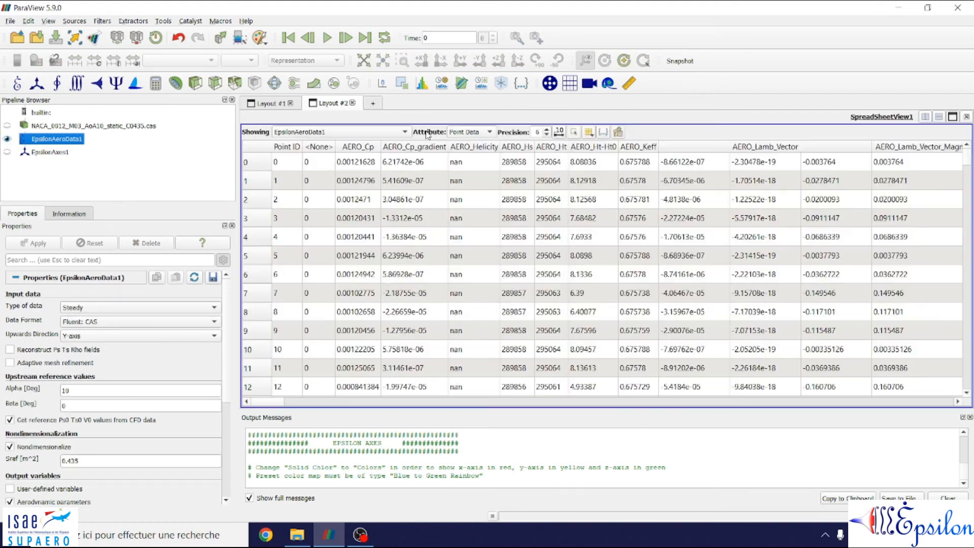
left_click(484, 132)
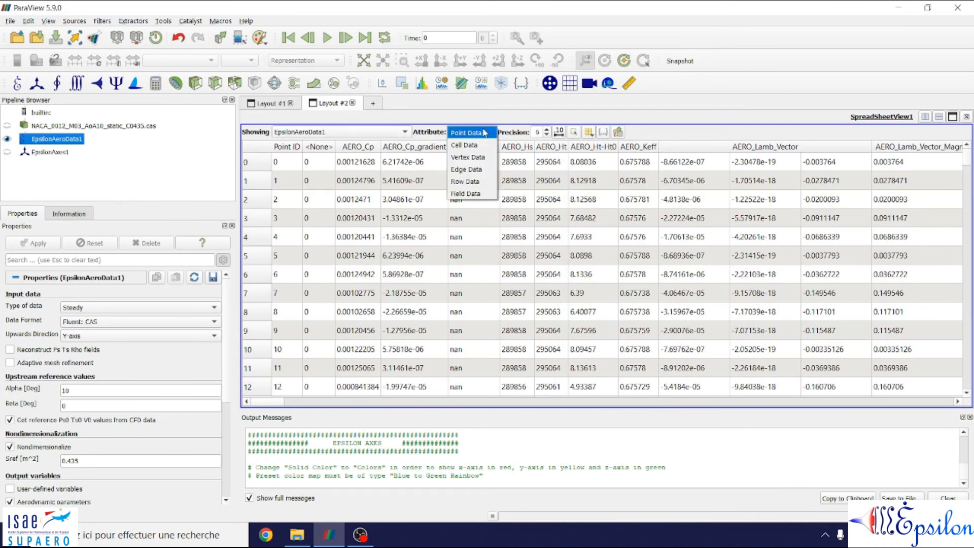
left_click(468, 197)
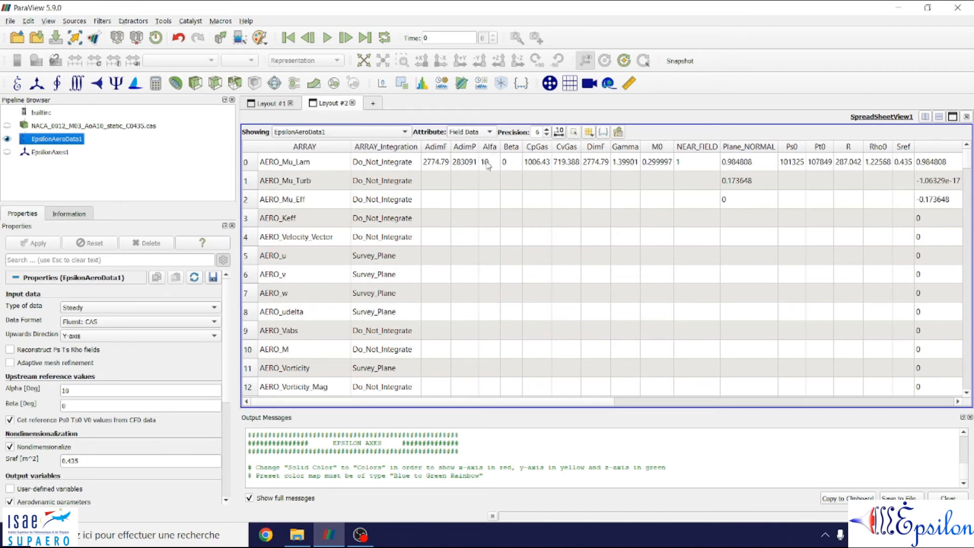
Step: Return to Layout #1 and colour EpsilonAeroData1 by the AERO_v array
left_click(273, 103)
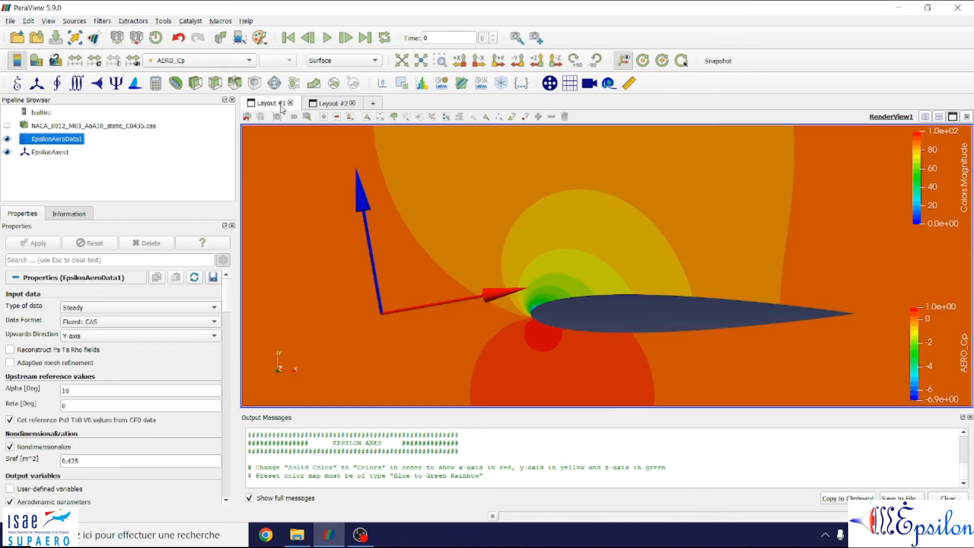
left_click(41, 152)
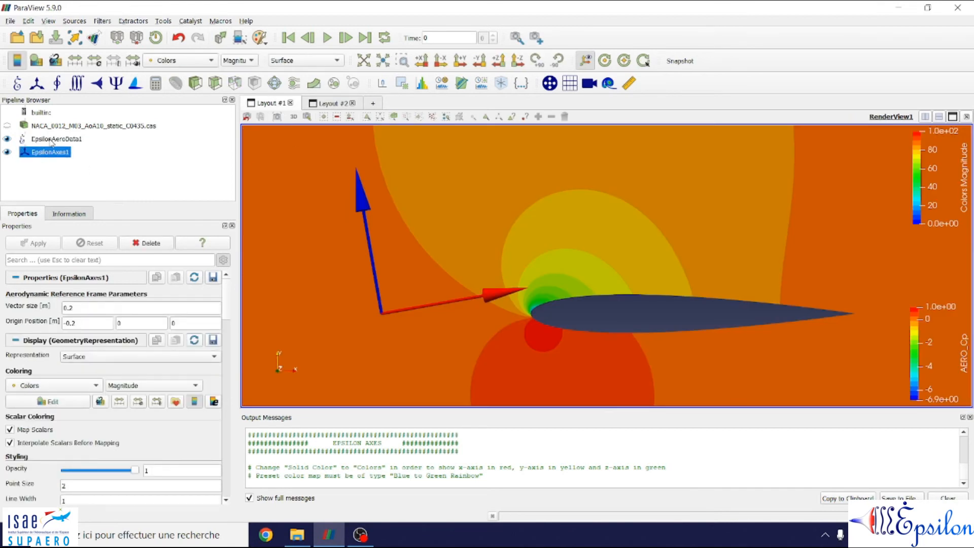
left_click(51, 139)
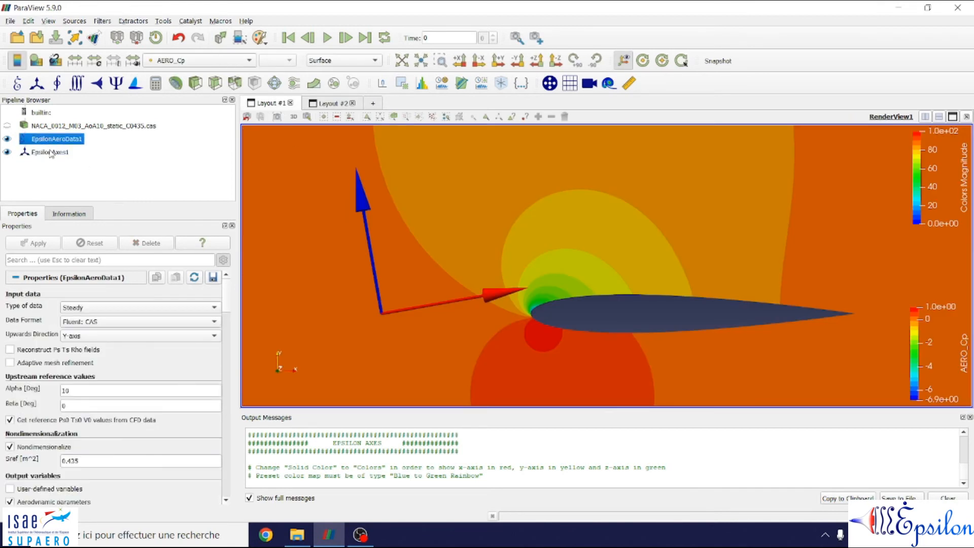
left_click(50, 152)
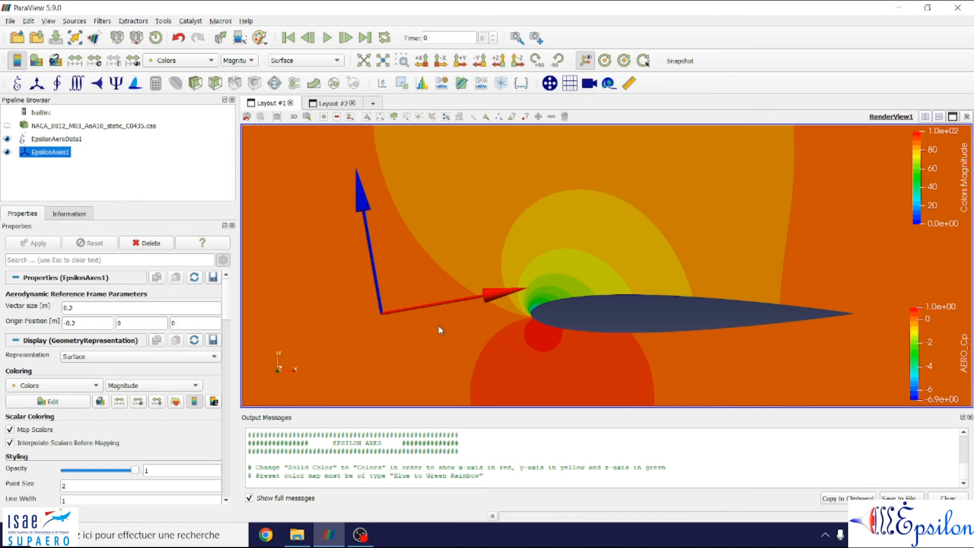
scroll(441, 330, "down", 2)
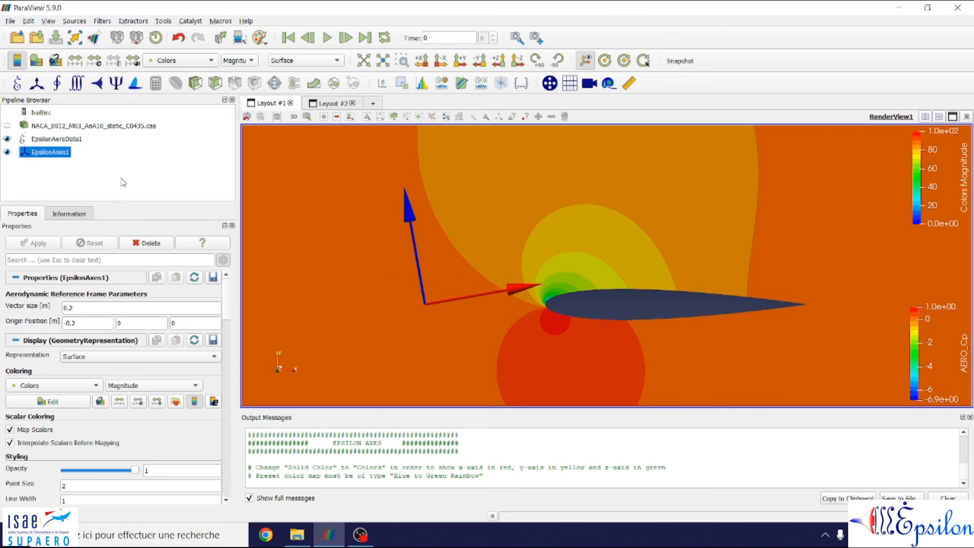
left_click(66, 144)
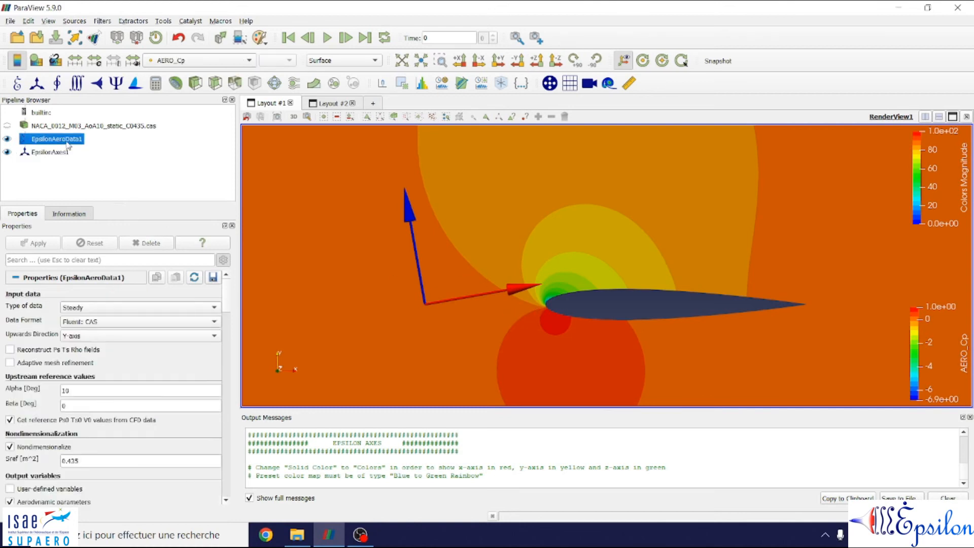
left_click(226, 61)
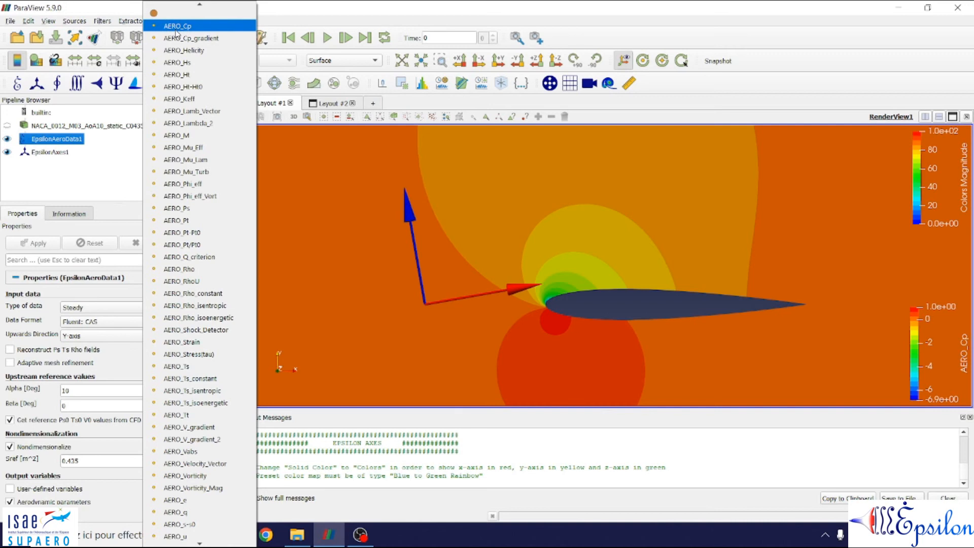
scroll(181, 272, "down", 8)
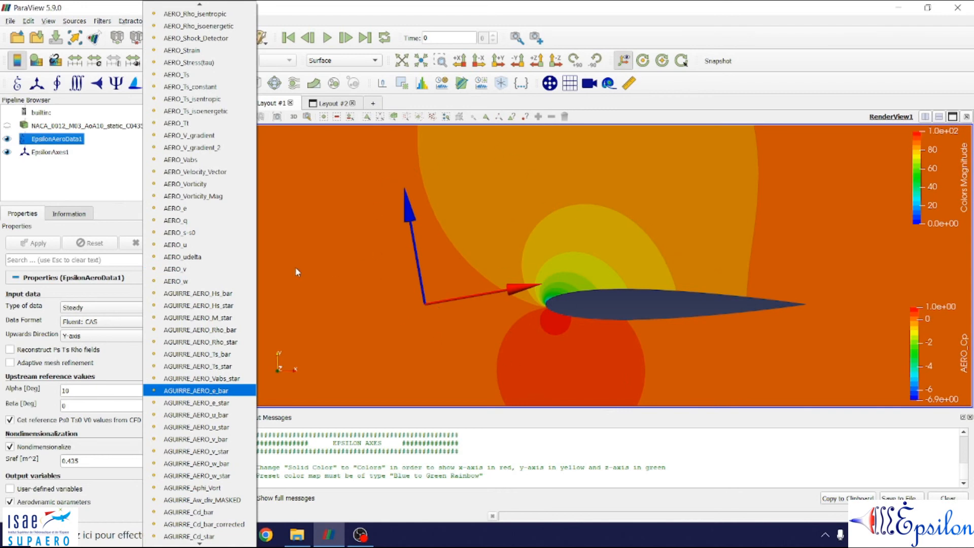
left_click(200, 270)
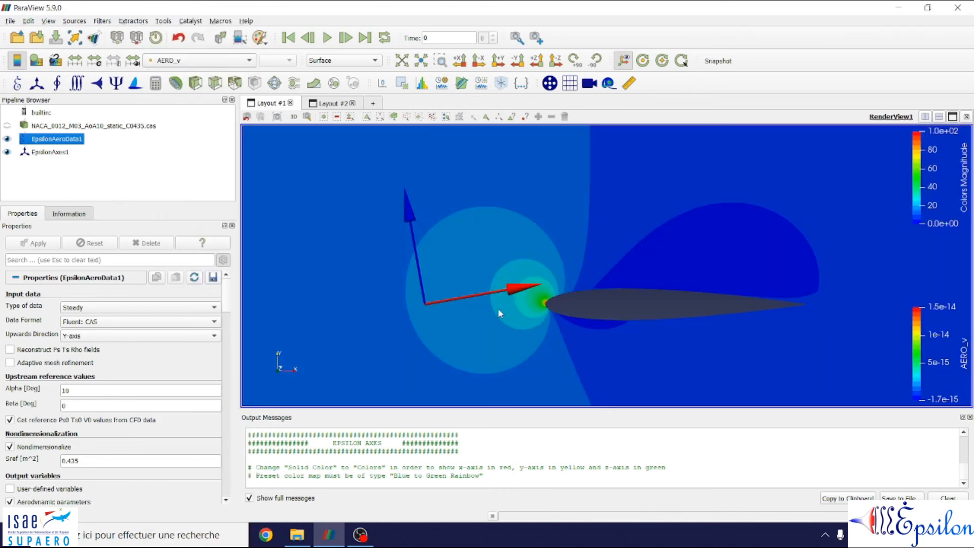
left_click(95, 61)
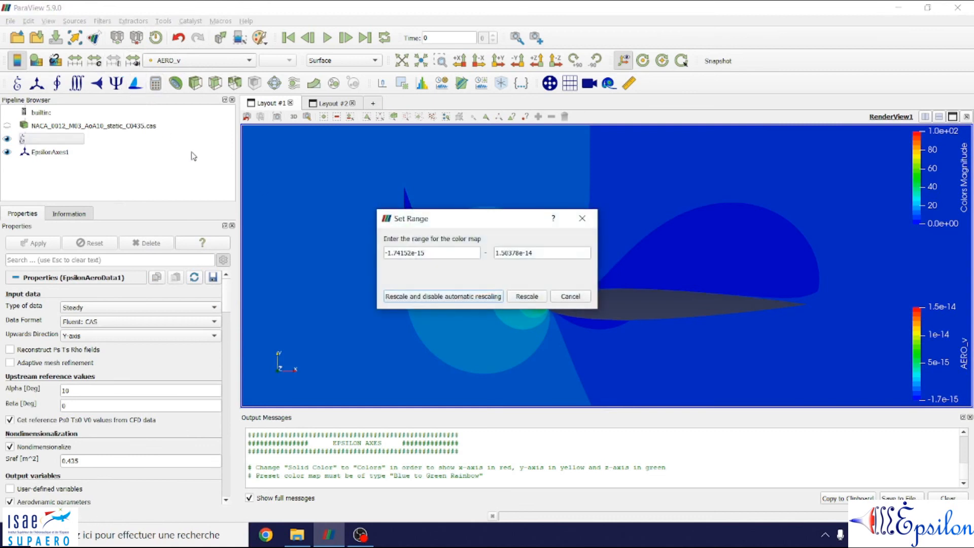
left_click(468, 254)
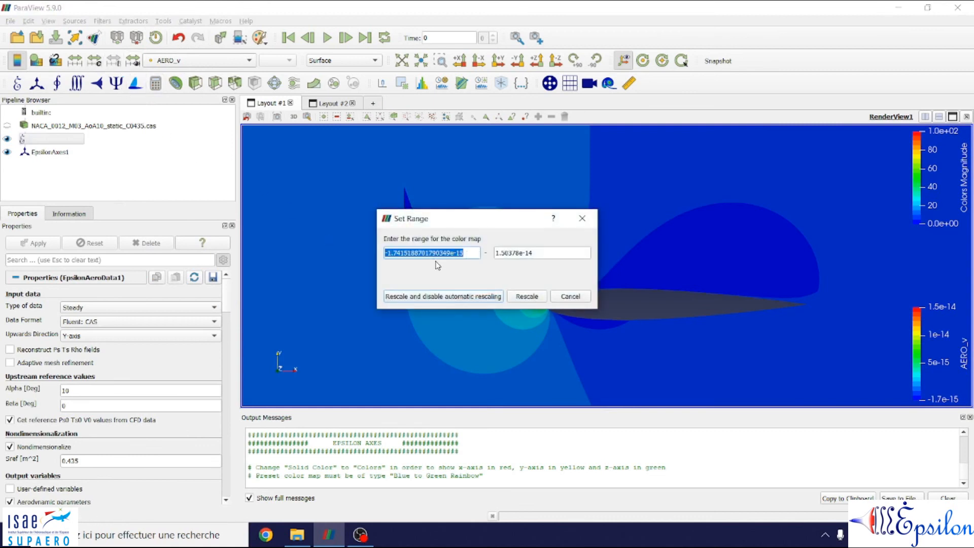
left_click(471, 256)
double_click(472, 256)
left_click(545, 254)
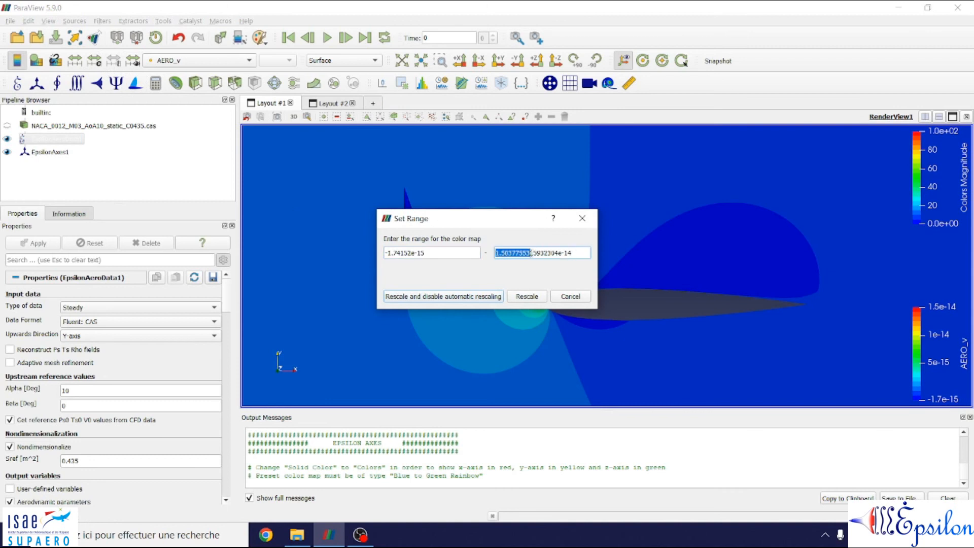
left_click(582, 219)
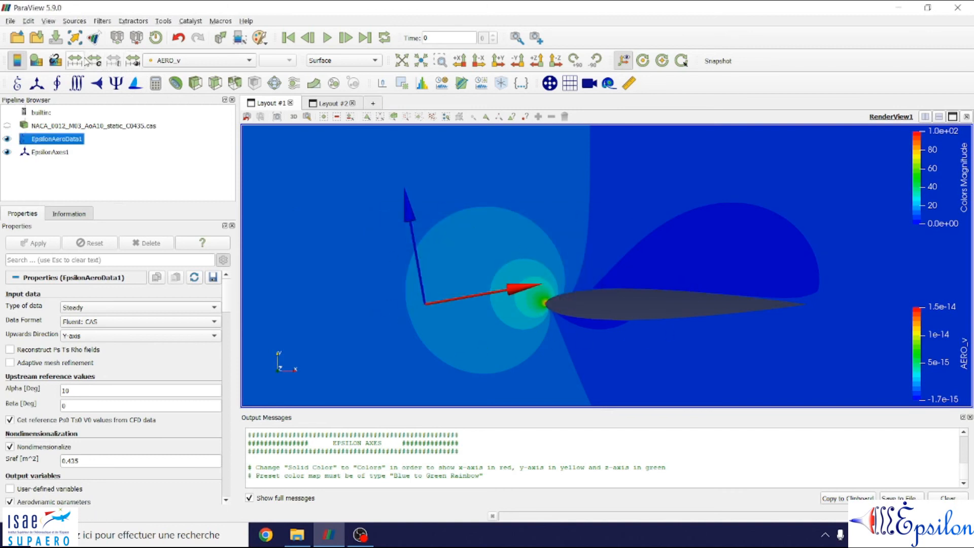
Step: Rescale the AERO_v colour map to a custom range from -100 to 100
left_click(94, 60)
right_click(445, 253)
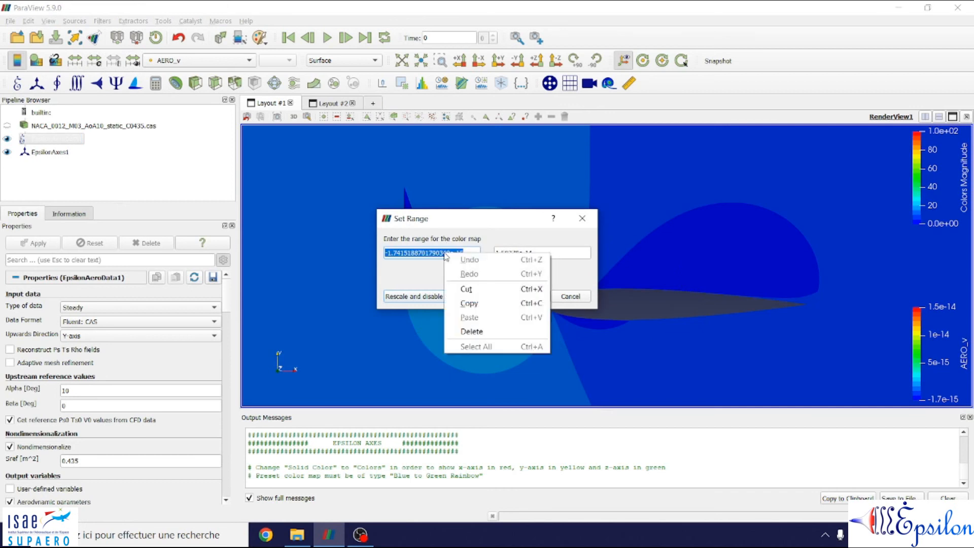
triple_click(432, 253)
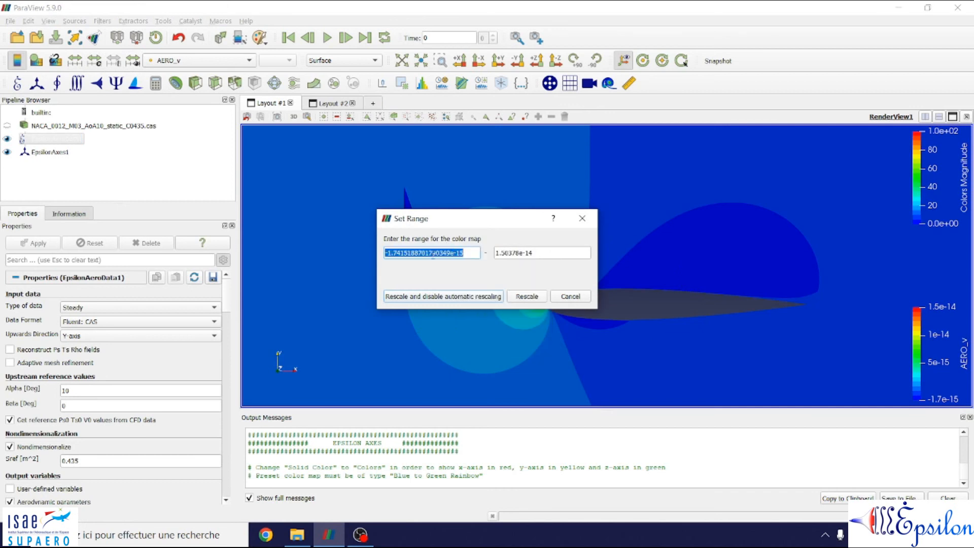
type("-100")
key("Tab")
left_click(529, 254)
triple_click(529, 253)
type("100")
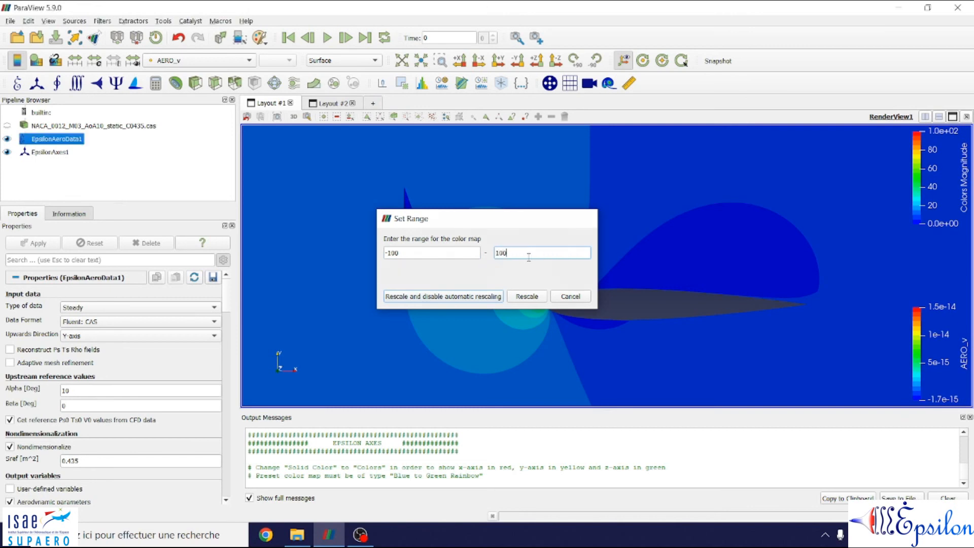
key("Return")
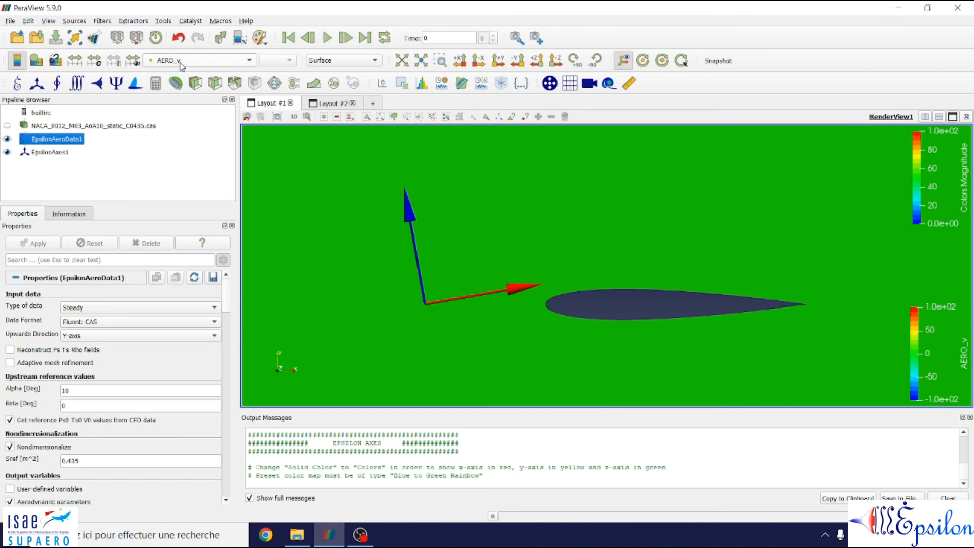
Step: Colour EpsilonAeroData1 by the ARNTZ_Eu array
left_click_drag(493, 322, 579, 248)
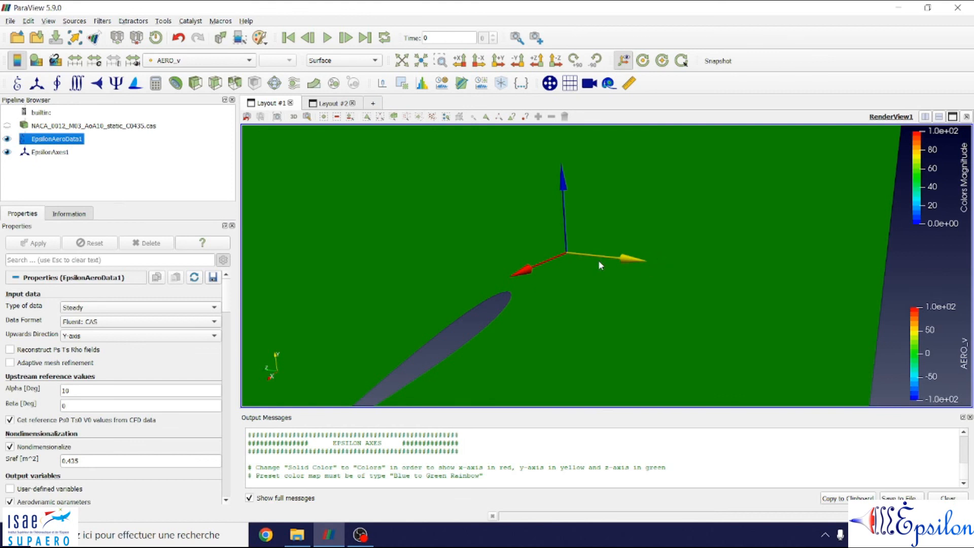
left_click_drag(553, 328, 501, 292)
left_click_drag(627, 312, 195, 121)
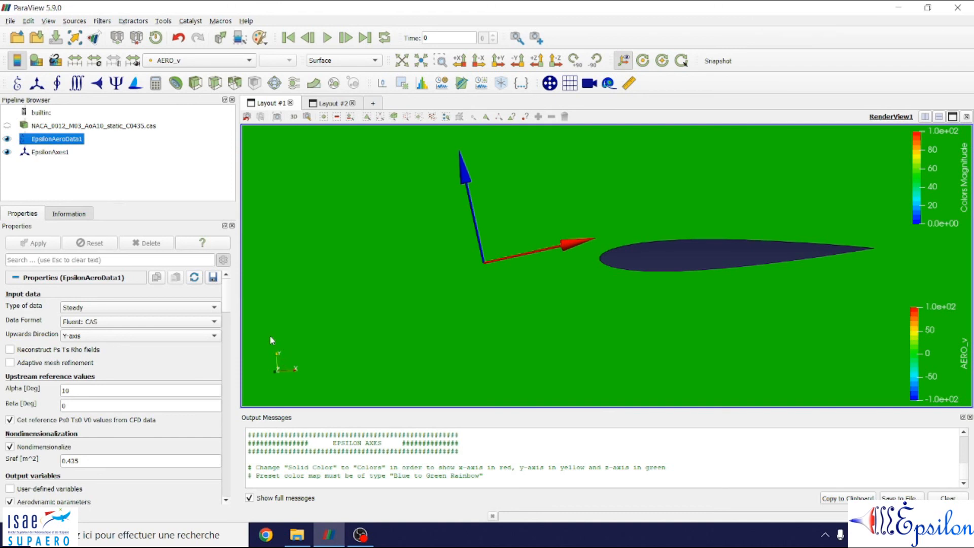
left_click(208, 60)
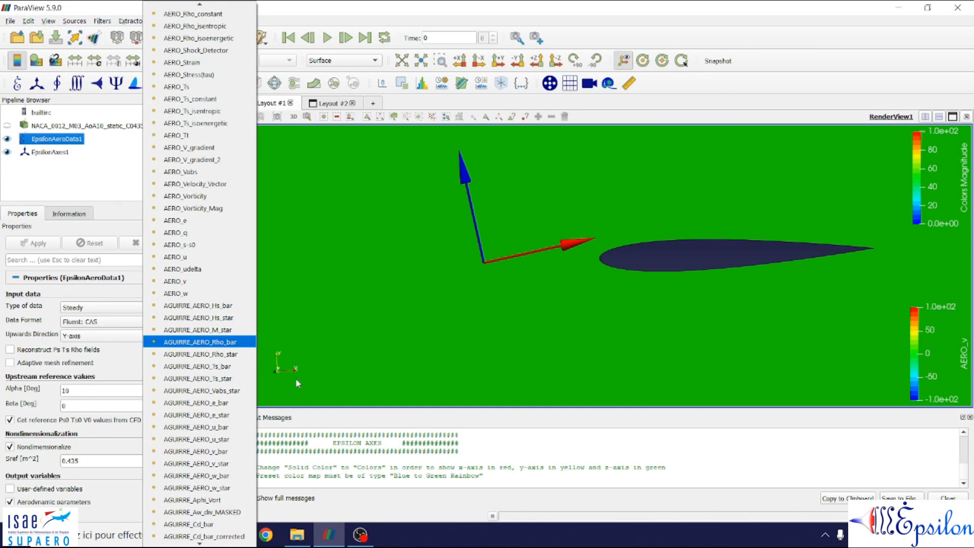
scroll(223, 336, "down", 17)
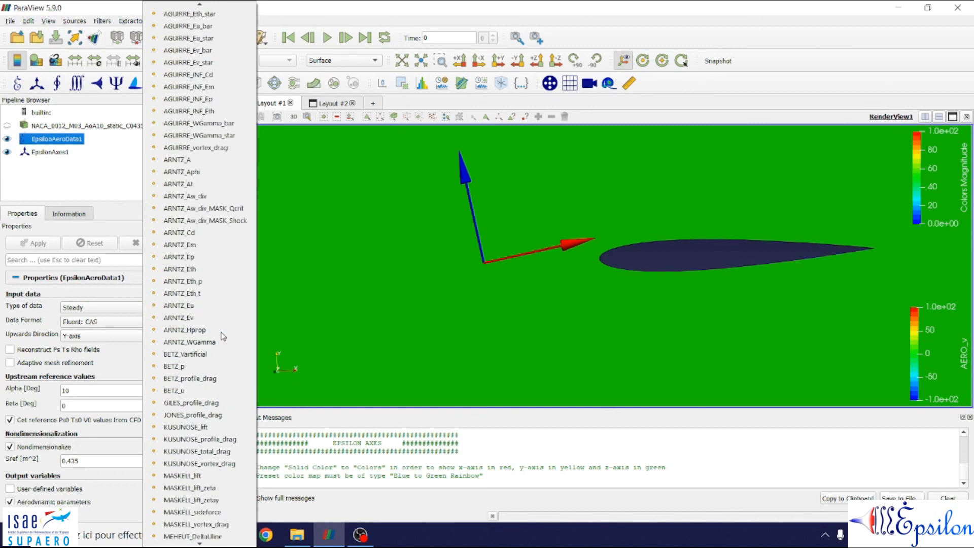
left_click(191, 306)
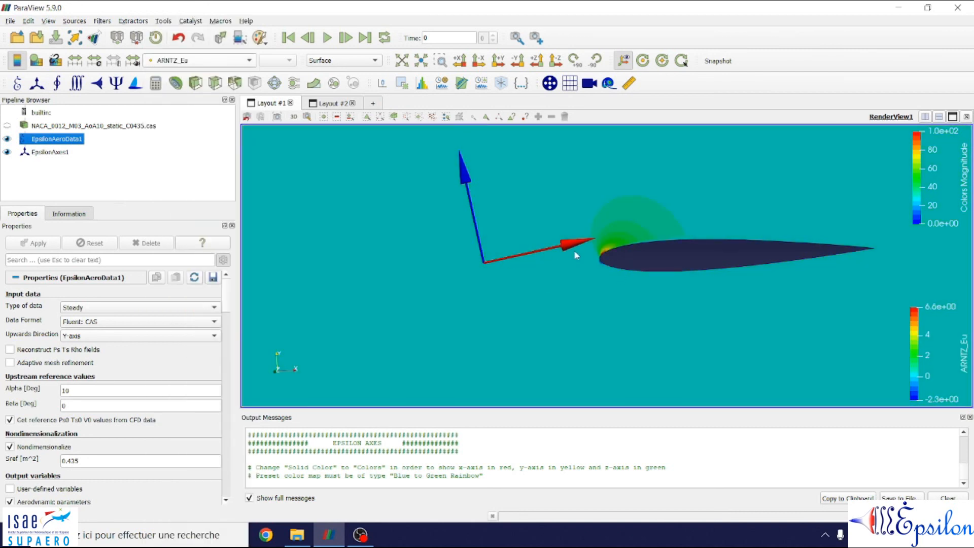
Step: Switch the colouring of EpsilonAeroData1 to the ARNTZ_Ev array and inspect the field around the airfoil
left_click(186, 62)
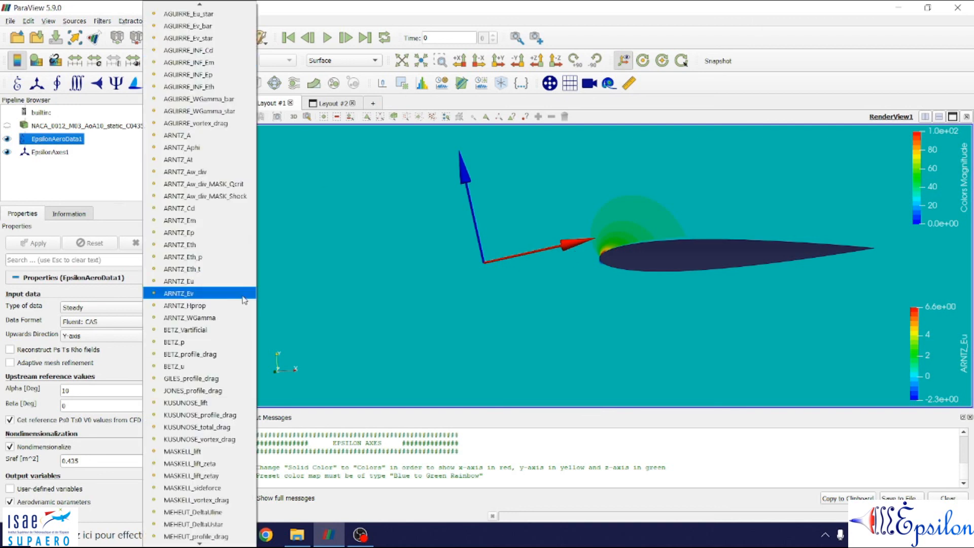
left_click(199, 294)
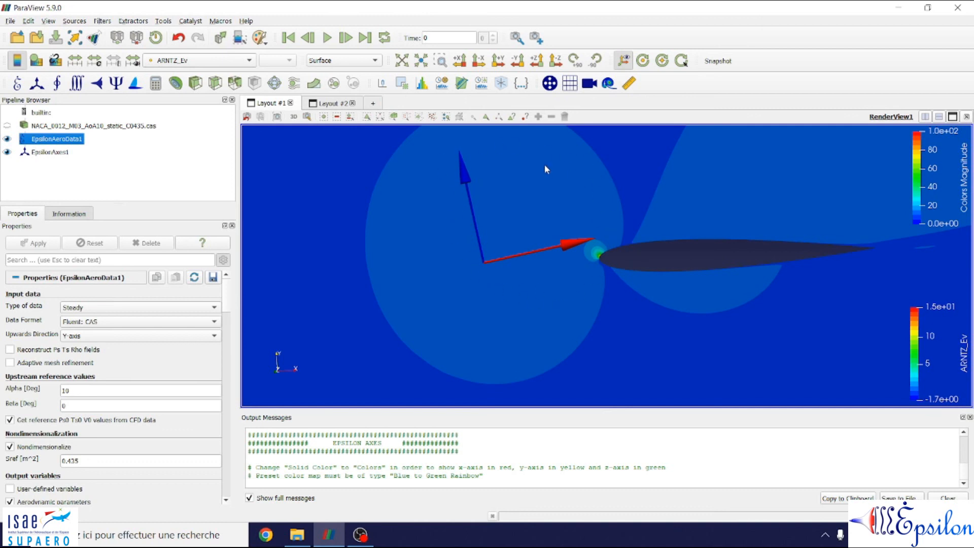
scroll(451, 184, "down", 2)
middle_click_drag(495, 228, 461, 243)
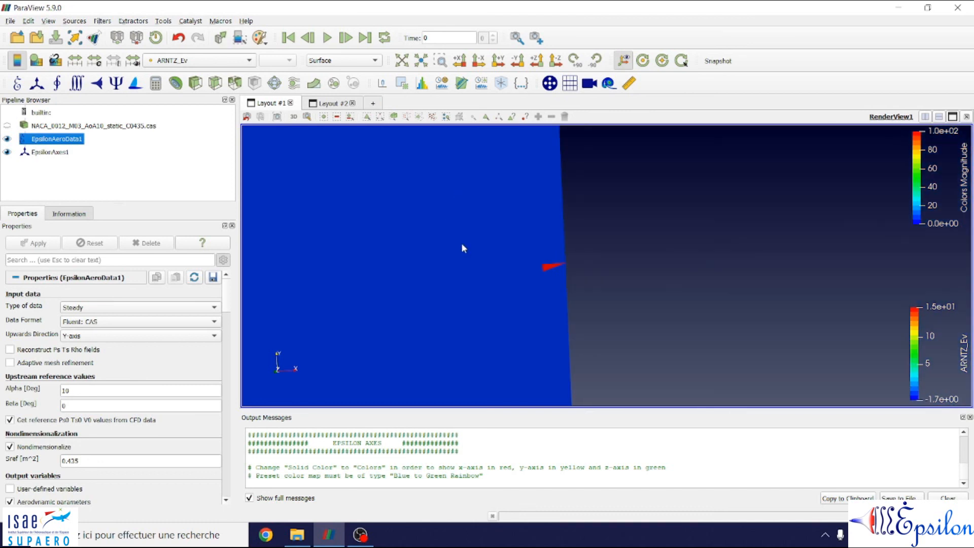
scroll(514, 251, "up", 2)
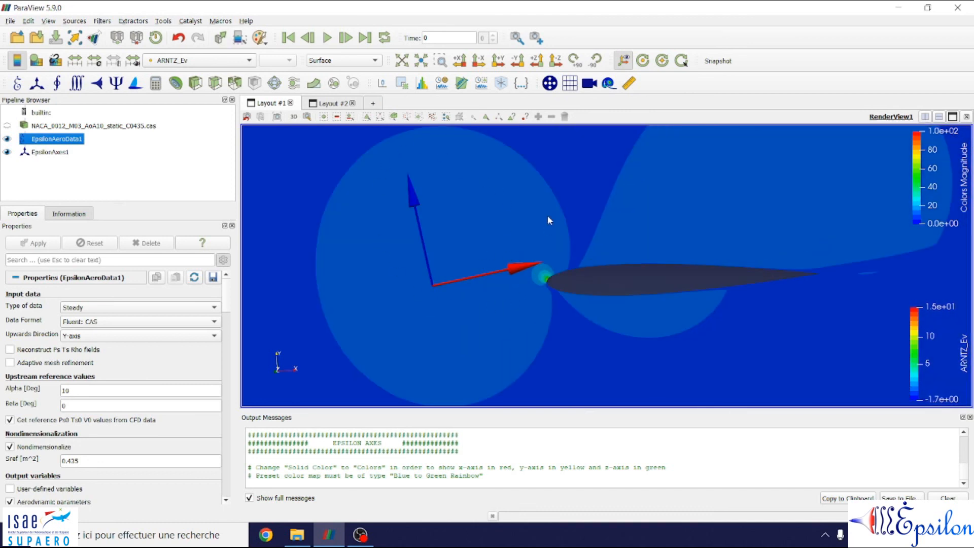
left_click(199, 62)
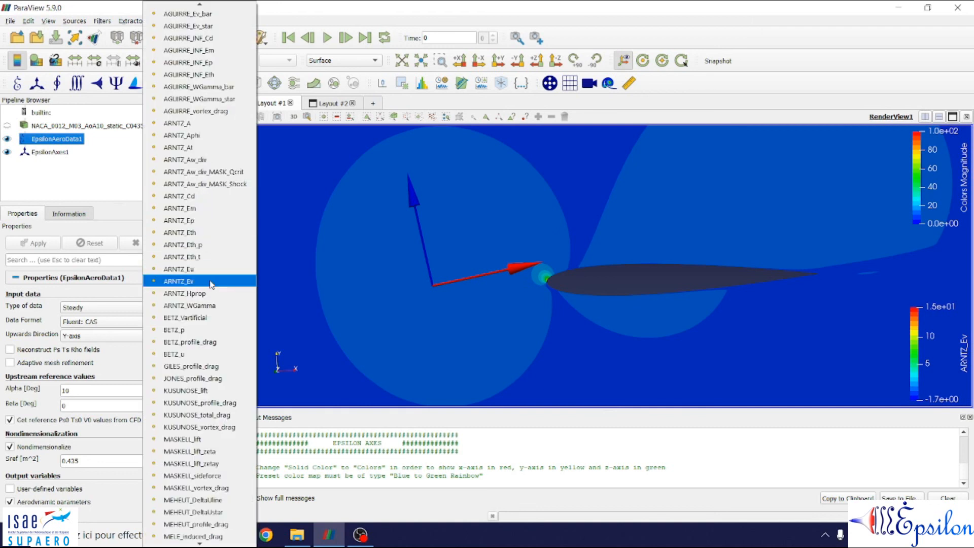
left_click(480, 342)
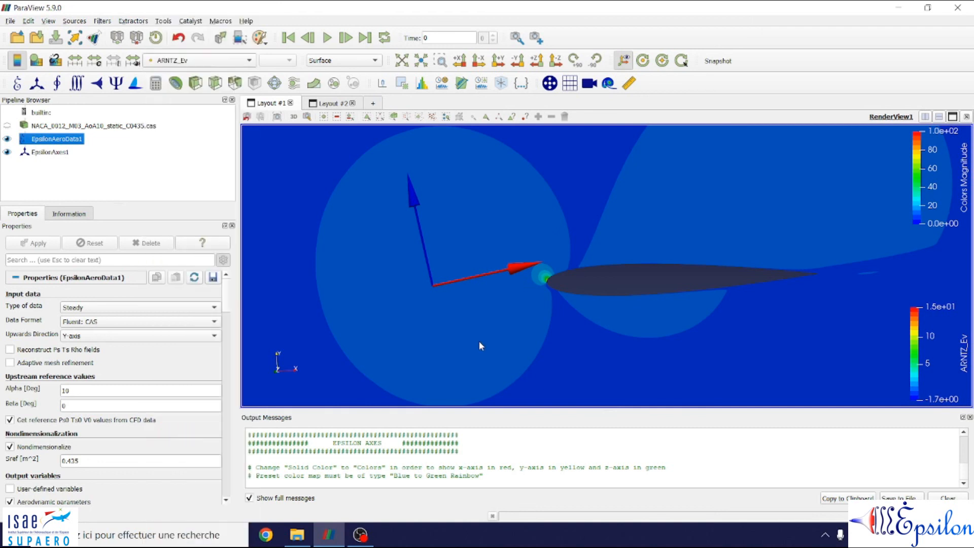